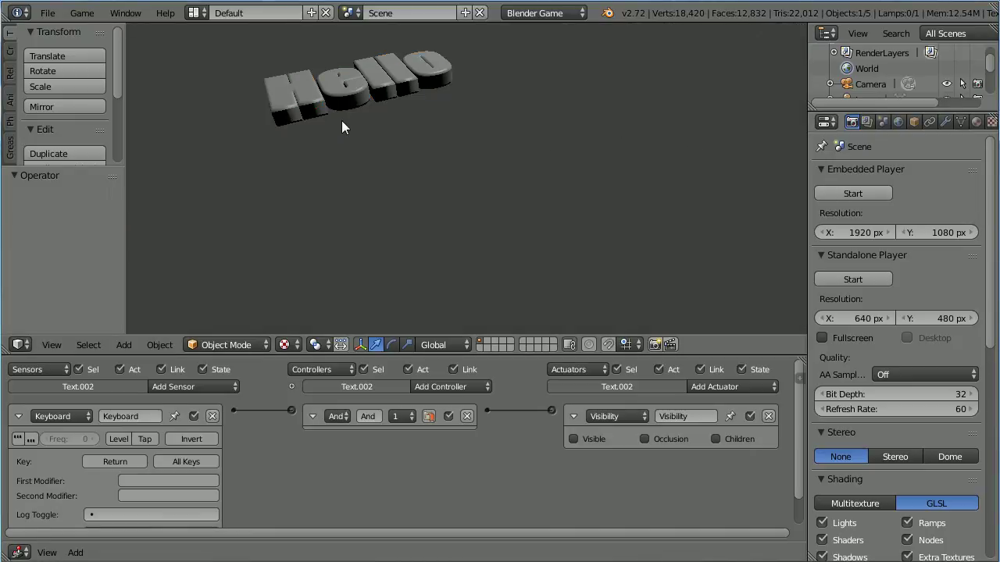
Show World and News in the running game, stop it, and request a start-up file reload.
key("Return")
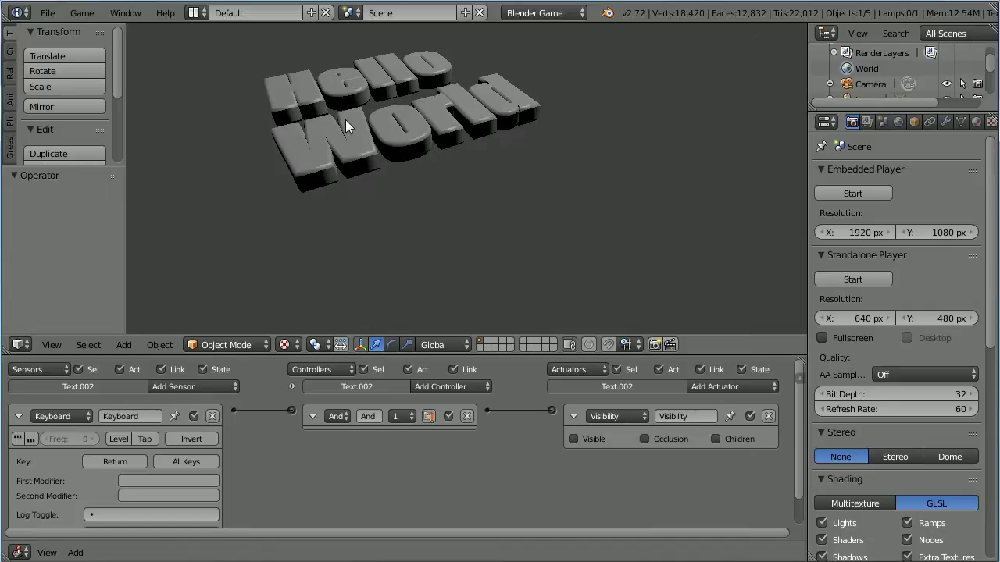
key("Return")
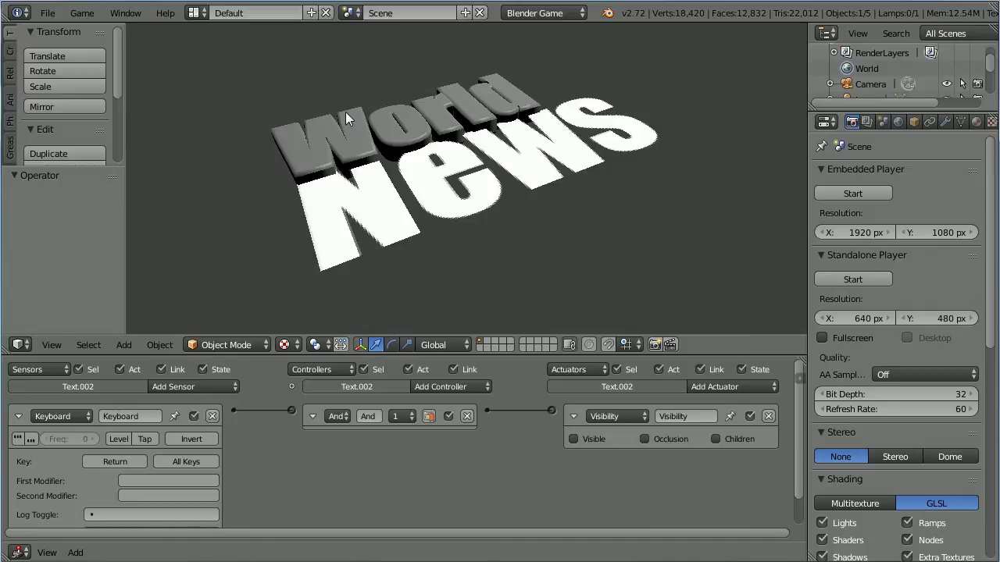
key("Escape")
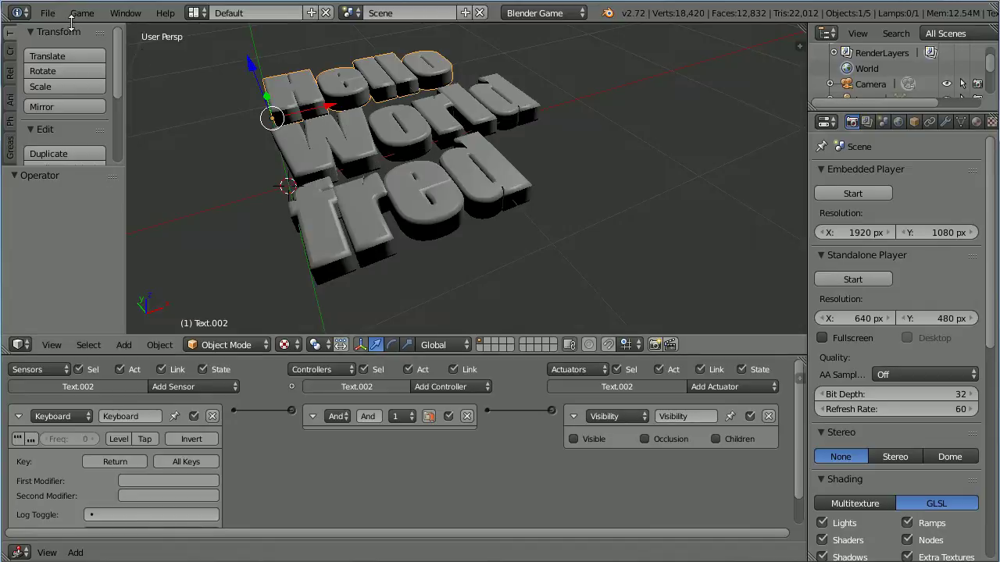
left_click(47, 13)
left_click(65, 32)
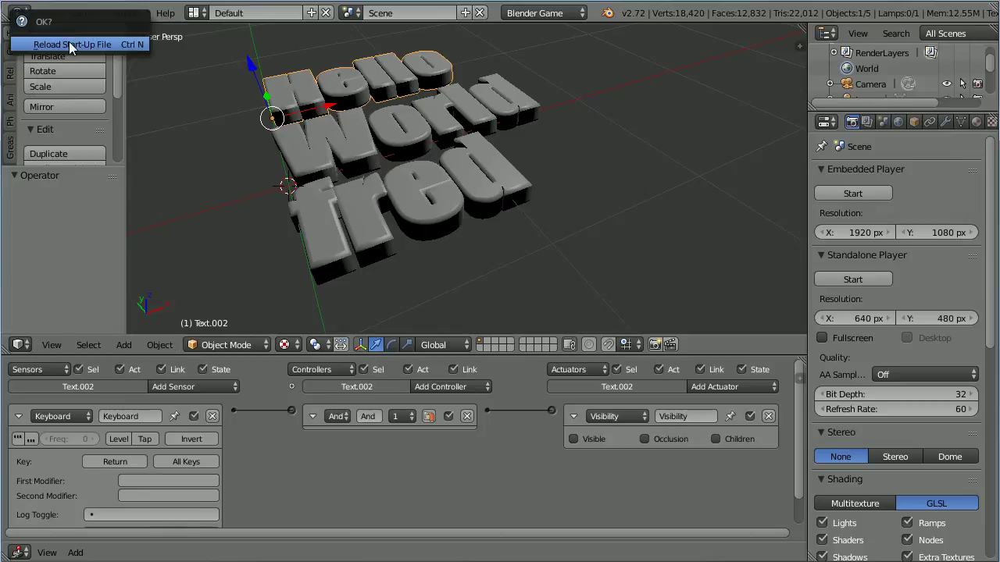
Confirm reloading the default start-up scene and delete the default cube.
left_click(78, 44)
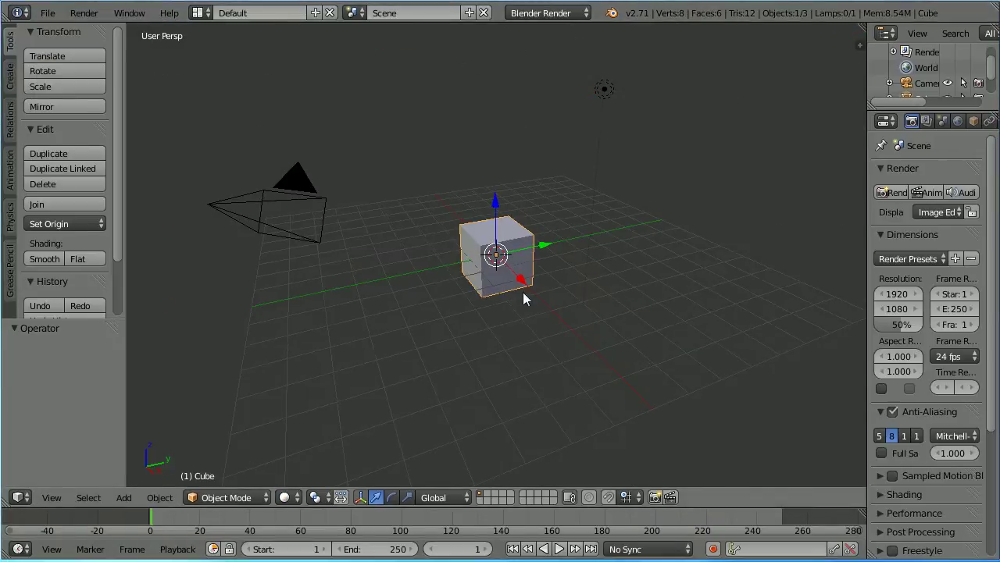
key("x")
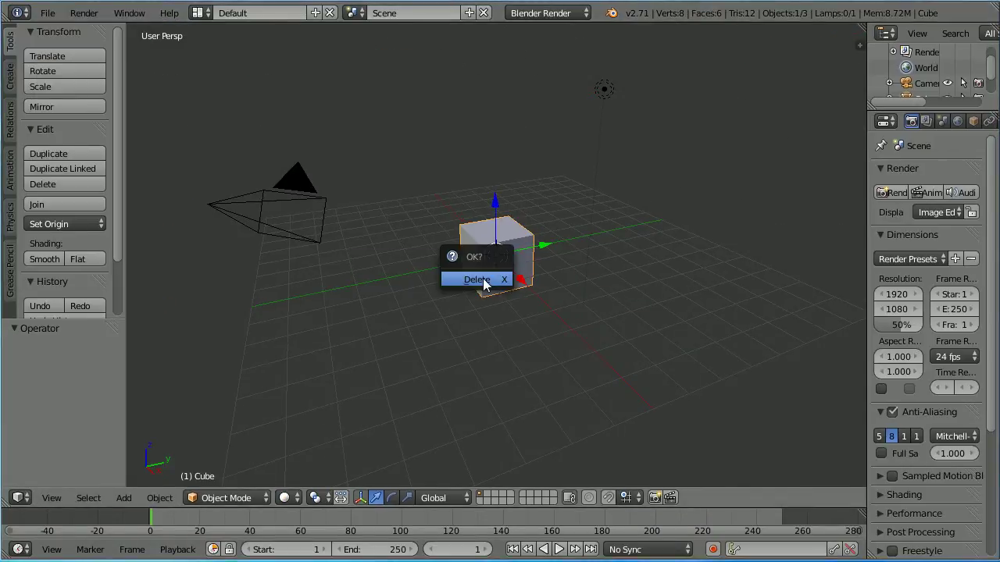
left_click(483, 282)
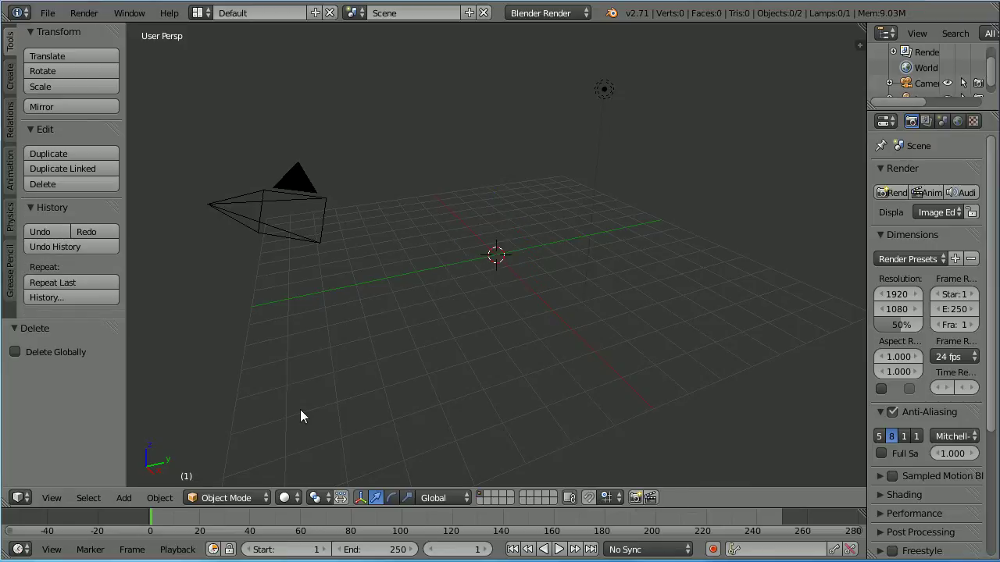
Add a Text object, orbit and zoom to face it, and widen the properties area.
left_click(125, 498)
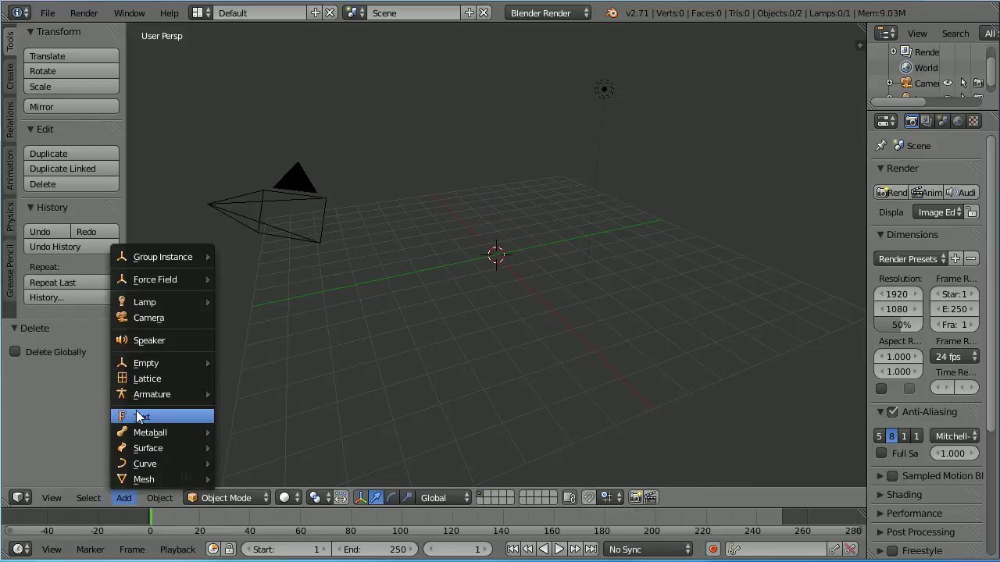
left_click(200, 417)
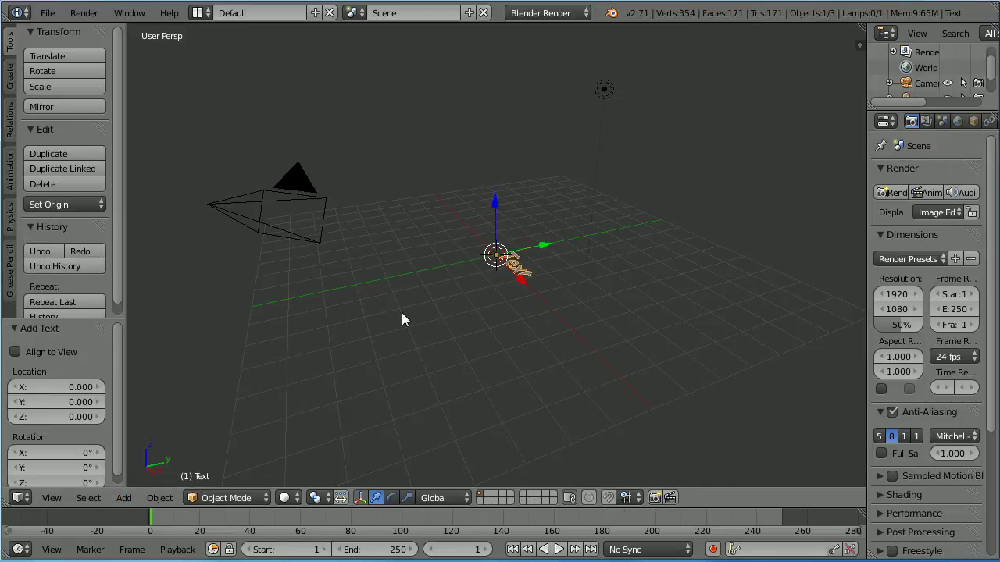
middle_click_drag(362, 262, 545, 295)
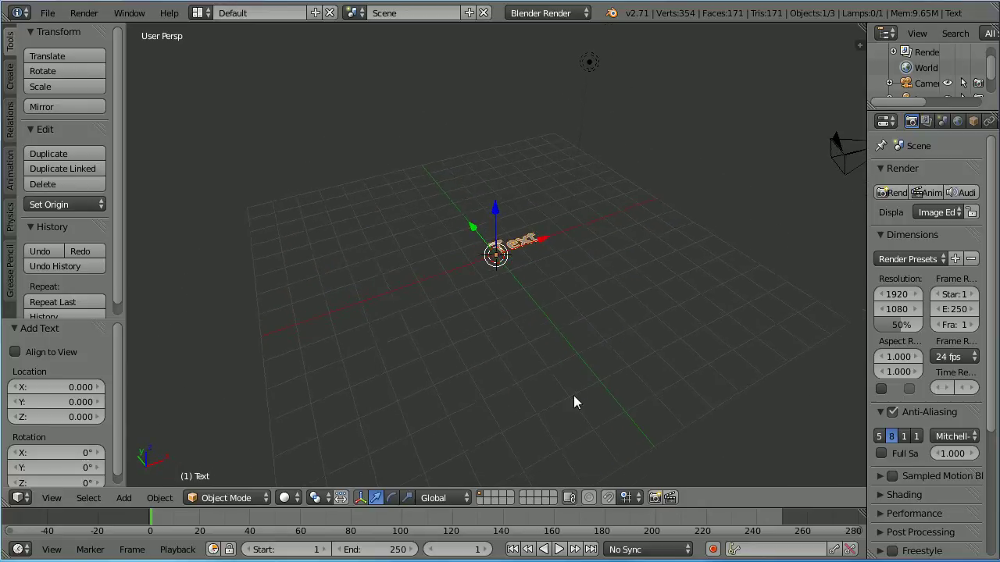
scroll(575, 397, "up", 8)
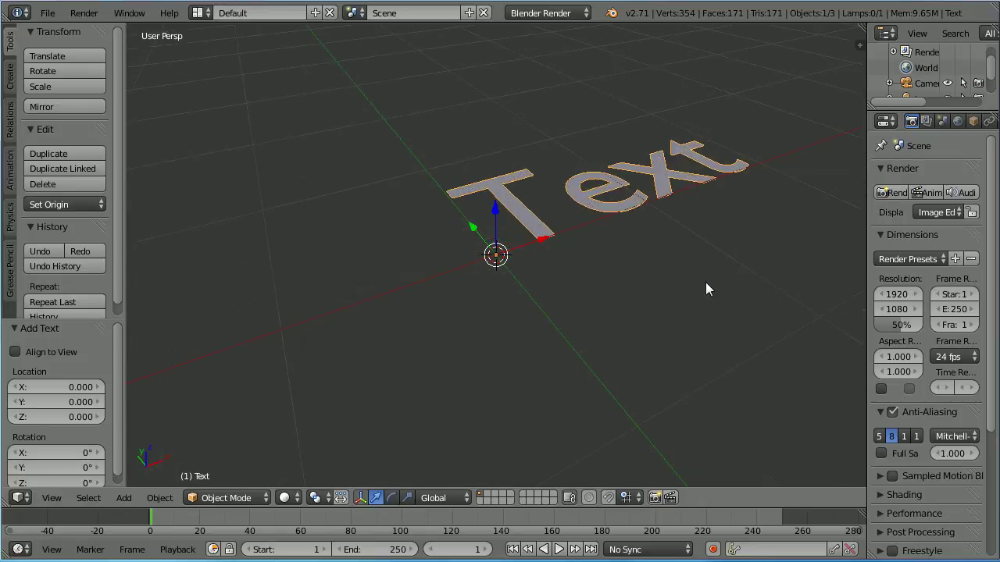
middle_click_drag(715, 278, 522, 285)
right_click(442, 214)
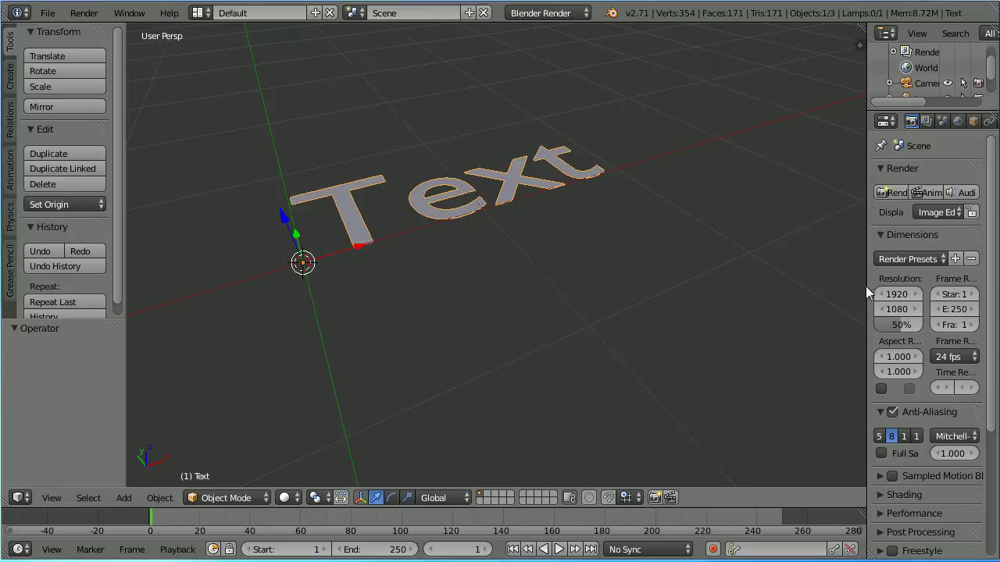
left_click_drag(866, 292, 807, 293)
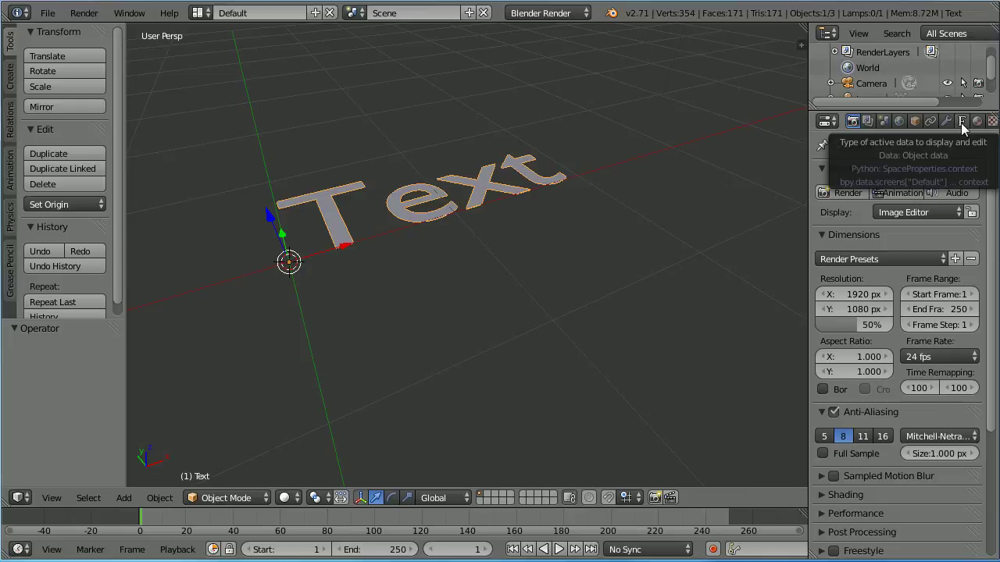
left_click(962, 122)
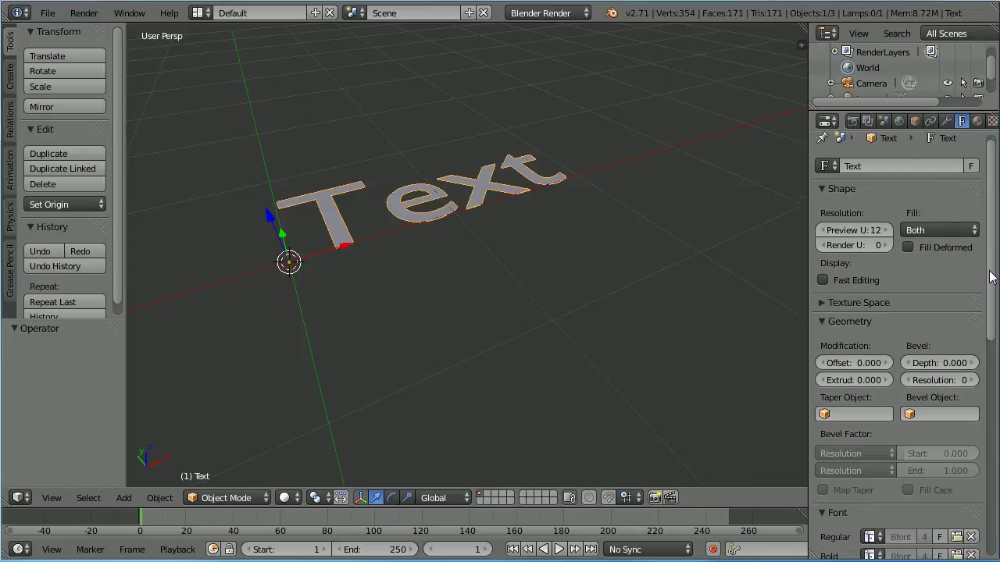
Set the Text object's Extrude value to 0.05 in the Geometry panel.
scroll(990, 278, "down", 12)
scroll(898, 343, "down", 2)
scroll(898, 343, "up", 10)
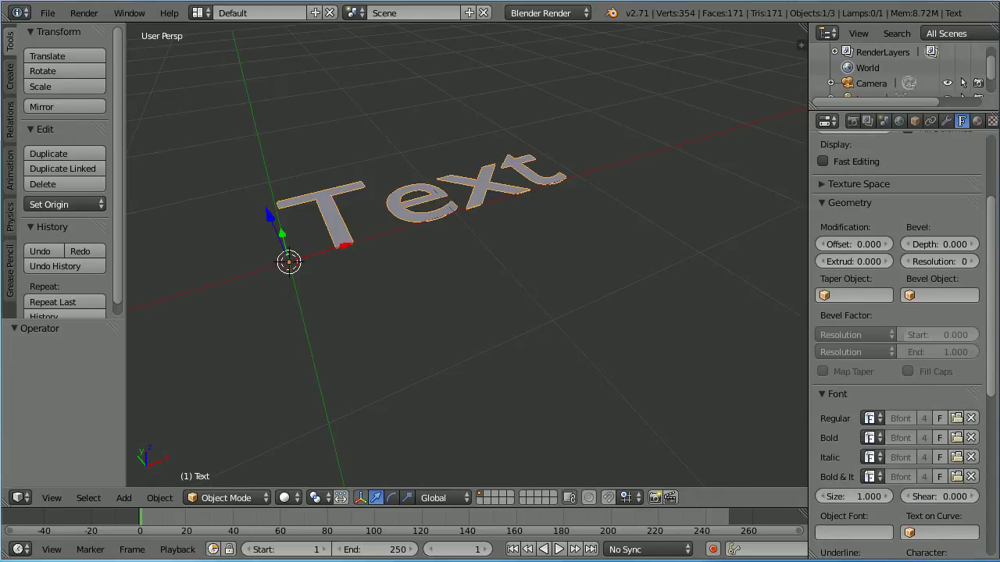
scroll(898, 343, "up", 4)
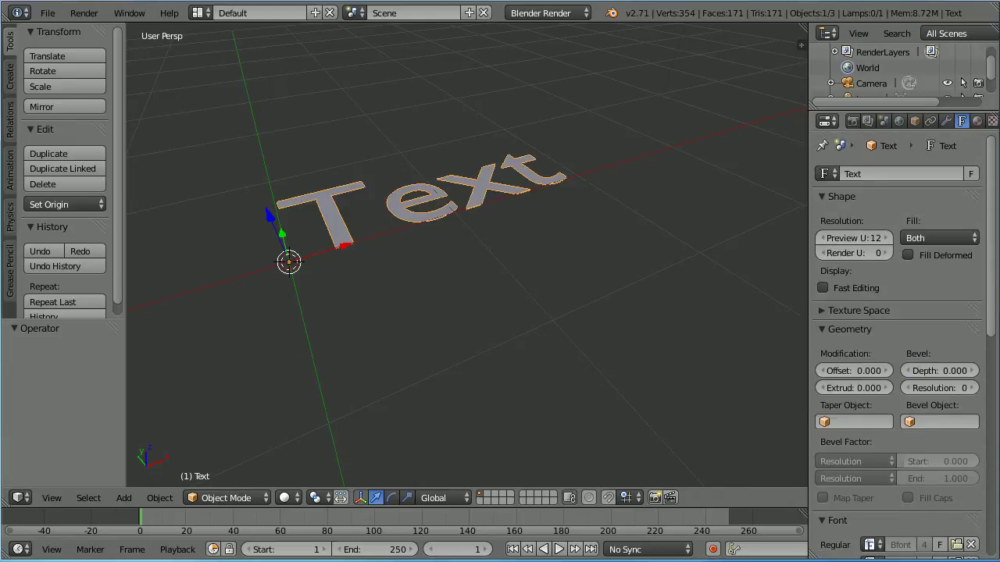
left_click(853, 388)
type("0.0")
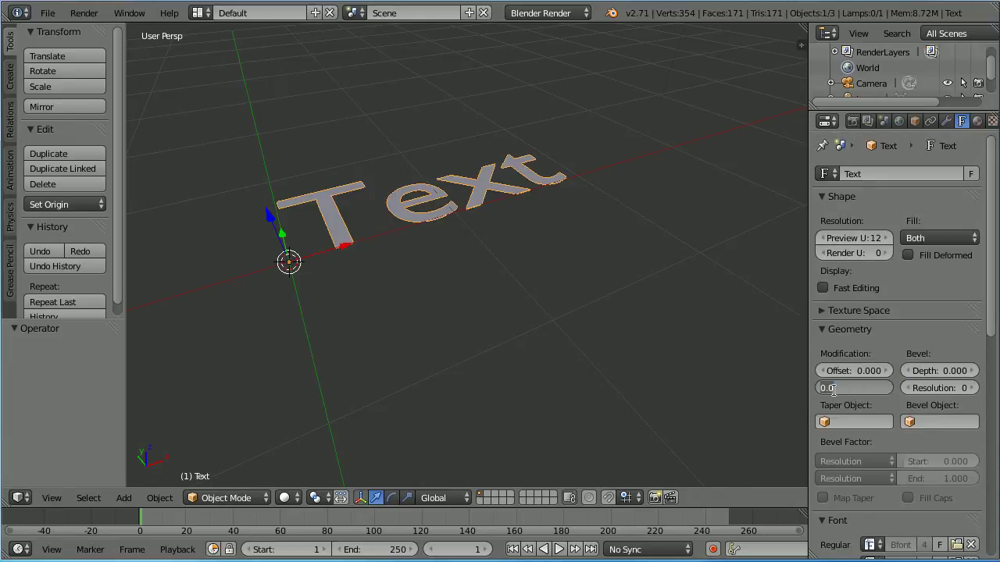
key("ctrl+a")
key("BackSpace")
type("0.05")
Give the text a bevel depth of 0.02 and bevel resolution 1.
left_click(937, 372)
type("0.0")
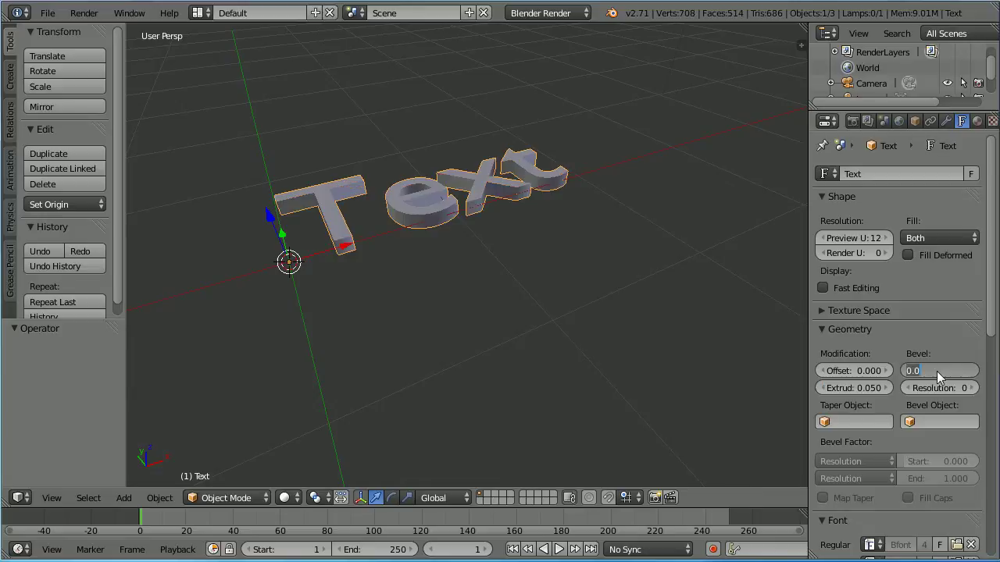
key("ctrl+a")
key("BackSpace")
type(".02")
key("Return")
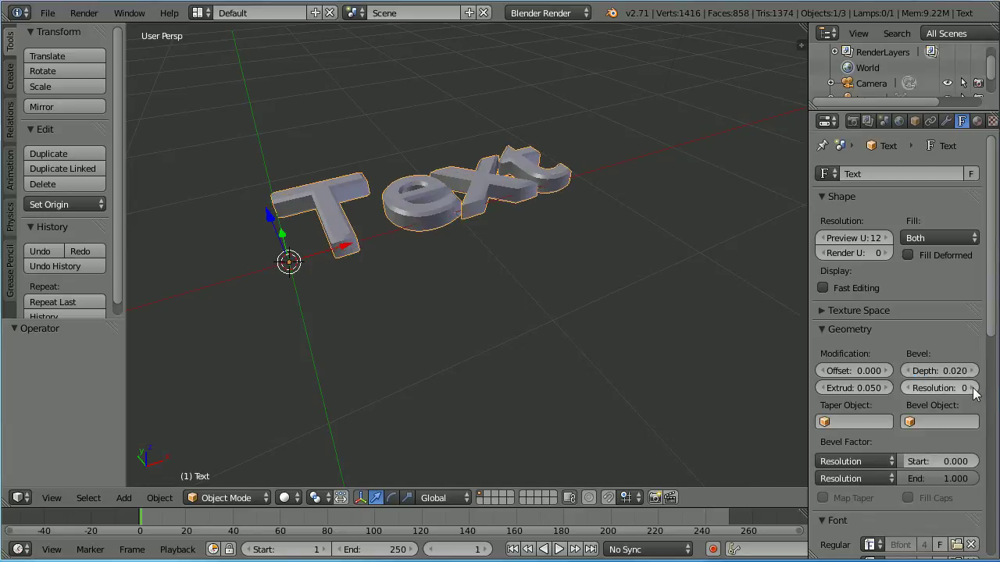
left_click(975, 388)
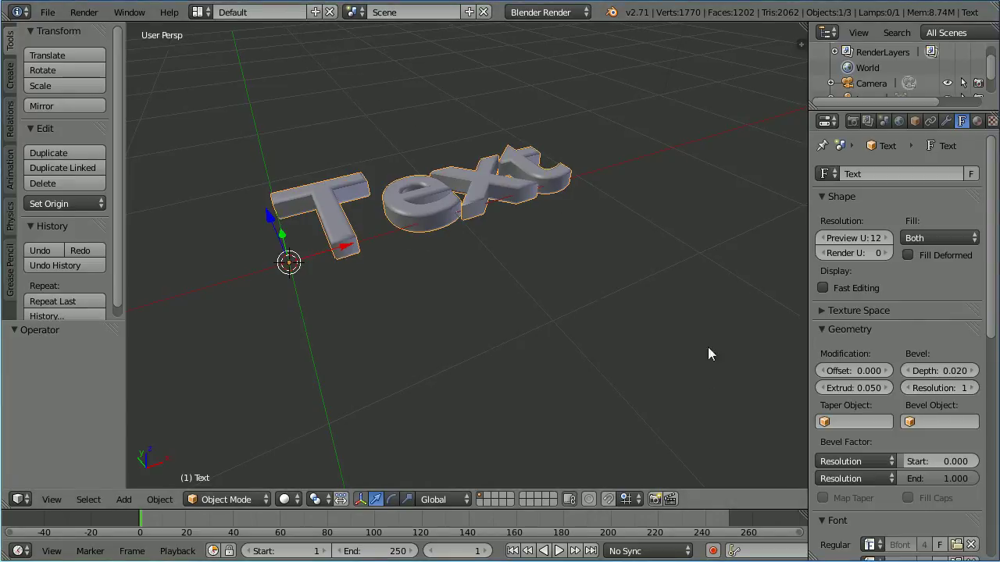
left_click_drag(992, 327, 989, 405)
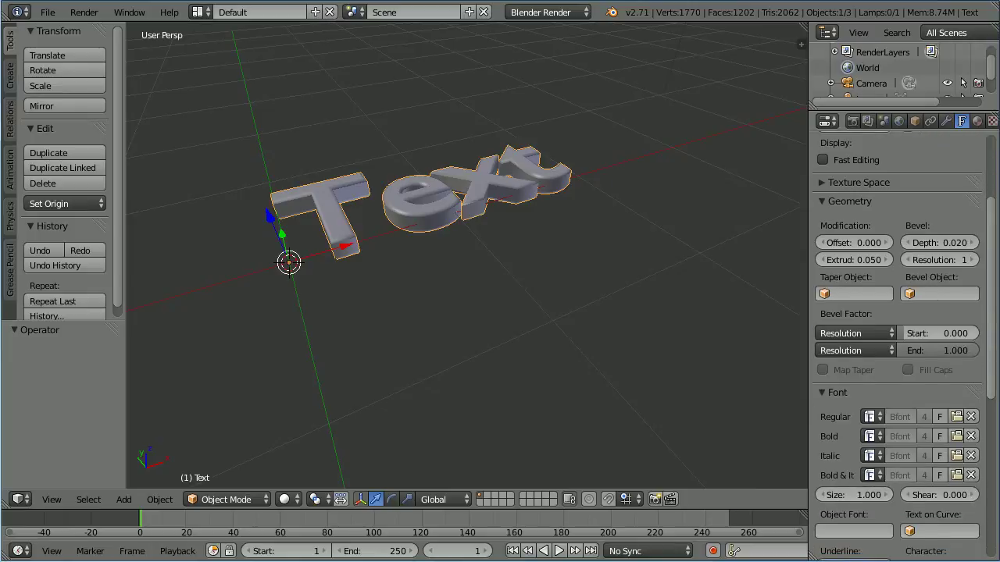
Load impact.ttf from C:\Windows\Fonts as the Text object's regular font.
left_click(957, 416)
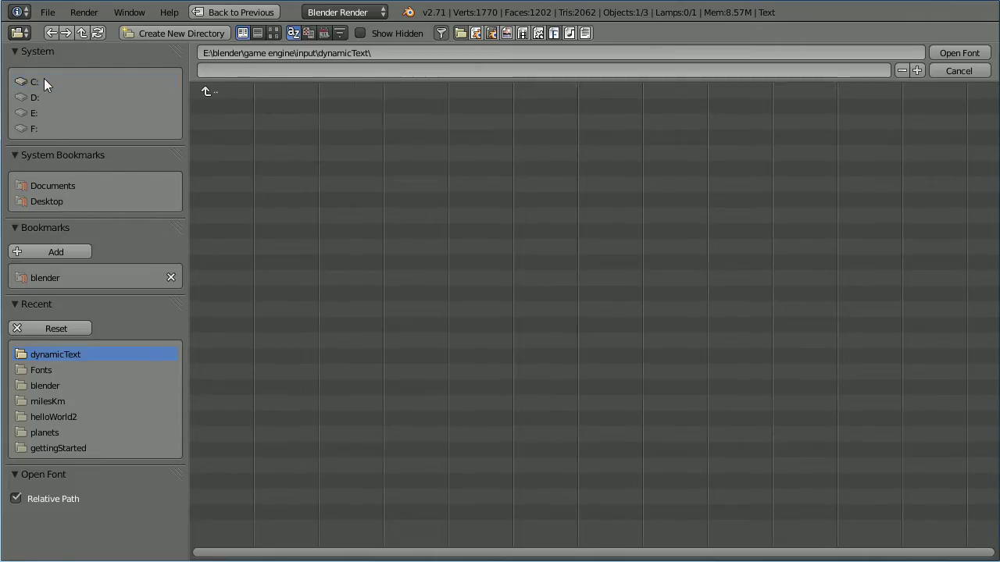
left_click(45, 80)
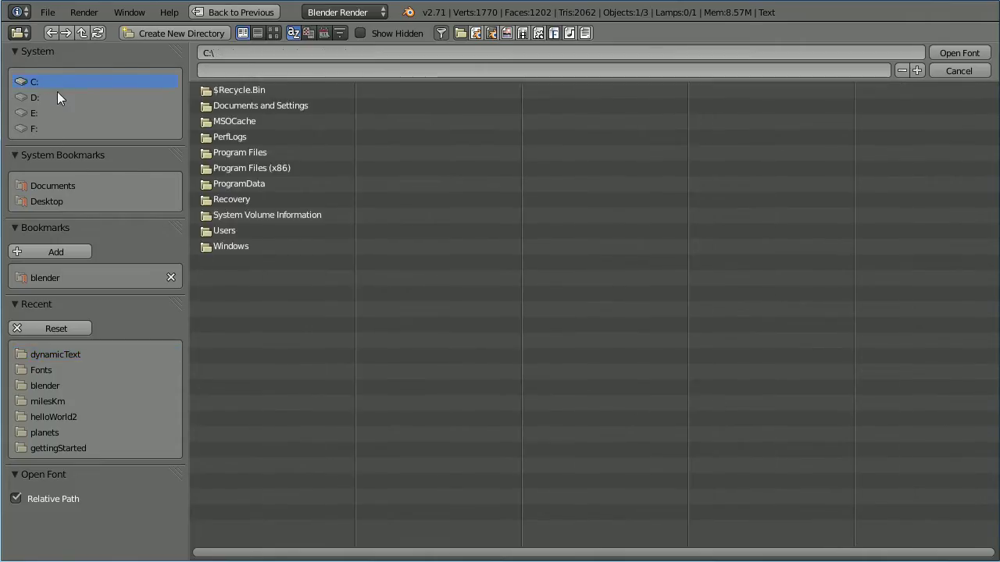
left_click(241, 249)
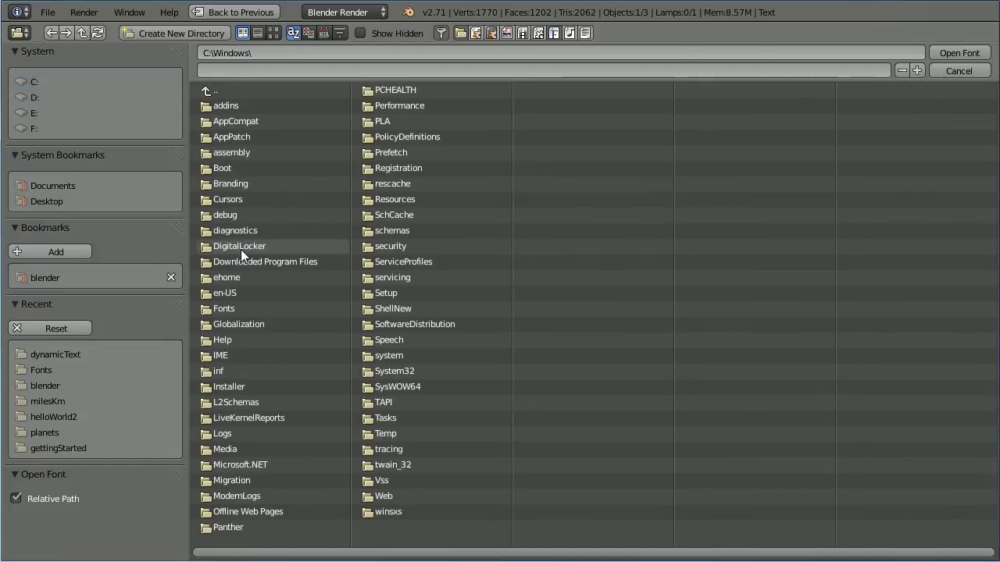
left_click(231, 311)
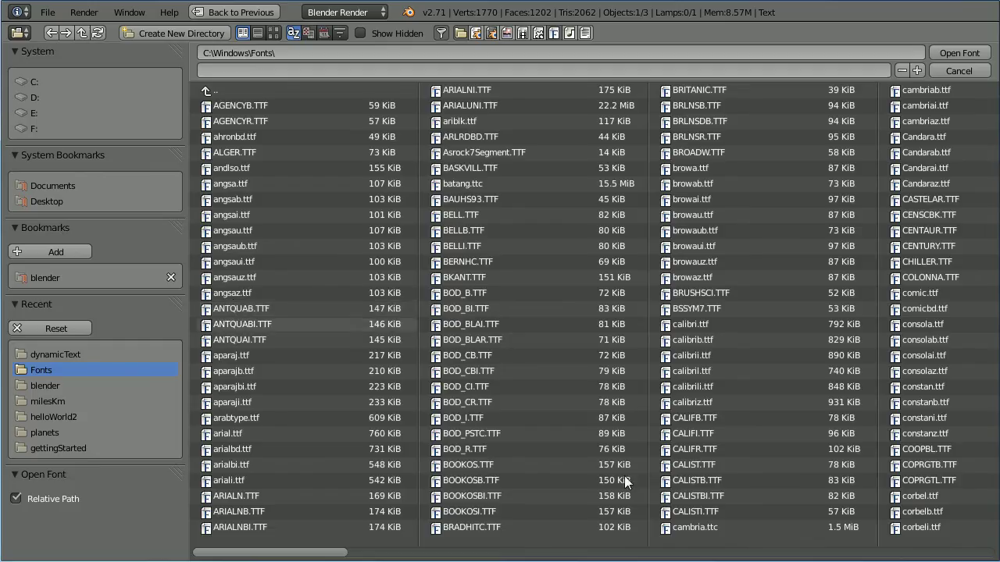
scroll(369, 560, "down", 10)
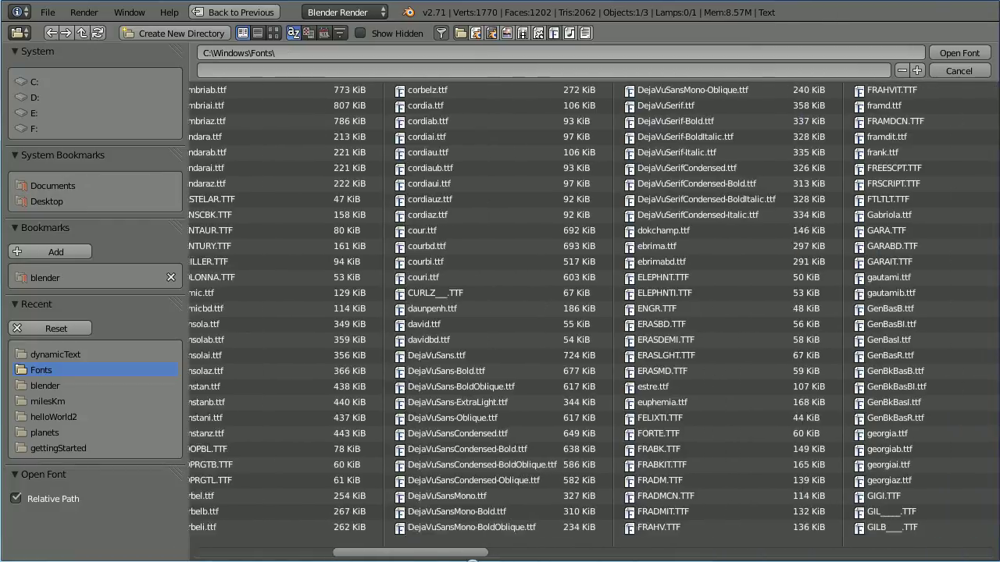
left_click_drag(481, 559, 573, 559)
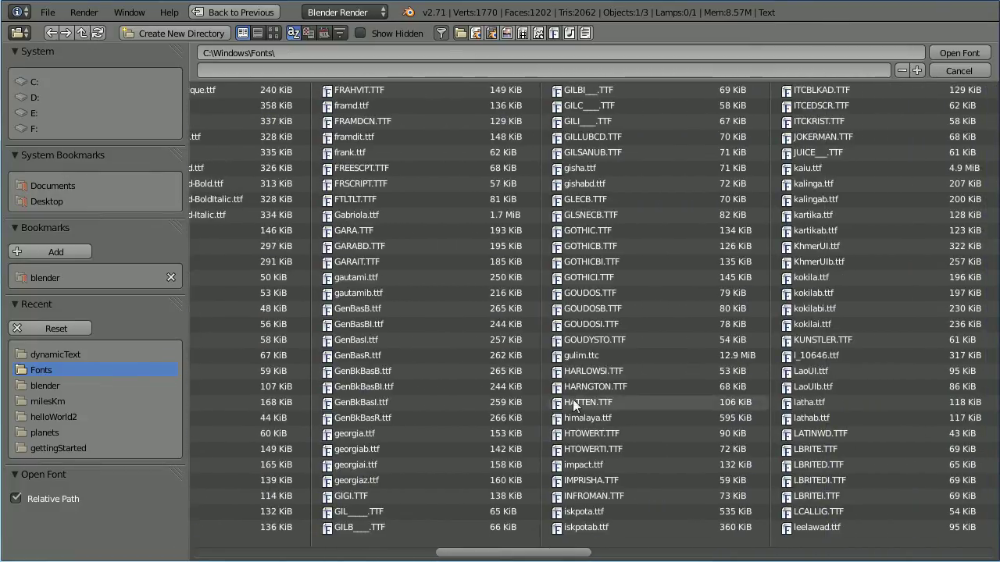
left_click(580, 463)
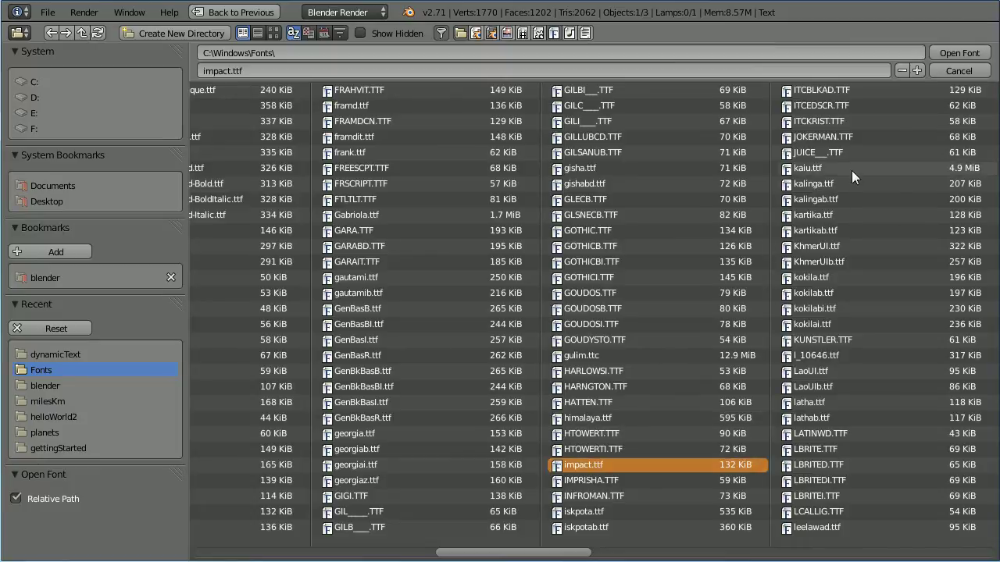
left_click(981, 56)
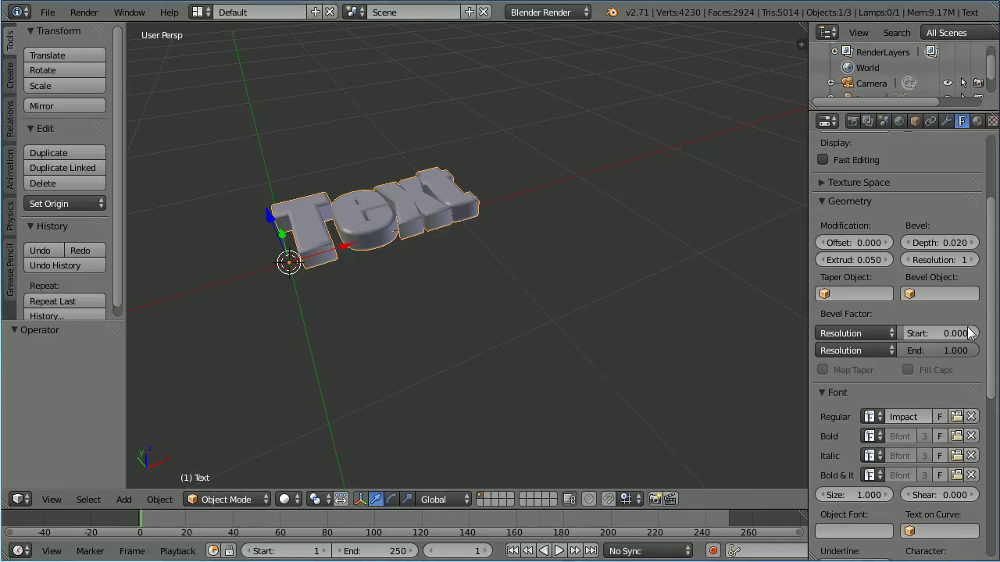
Switch the render engine to Blender Game and set game shading to GLSL.
left_click(536, 13)
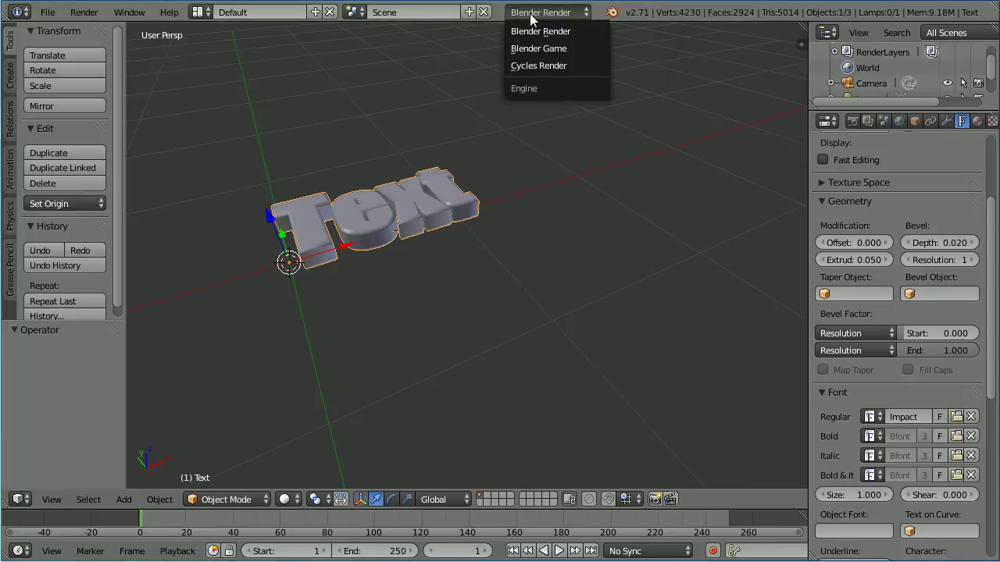
left_click(576, 49)
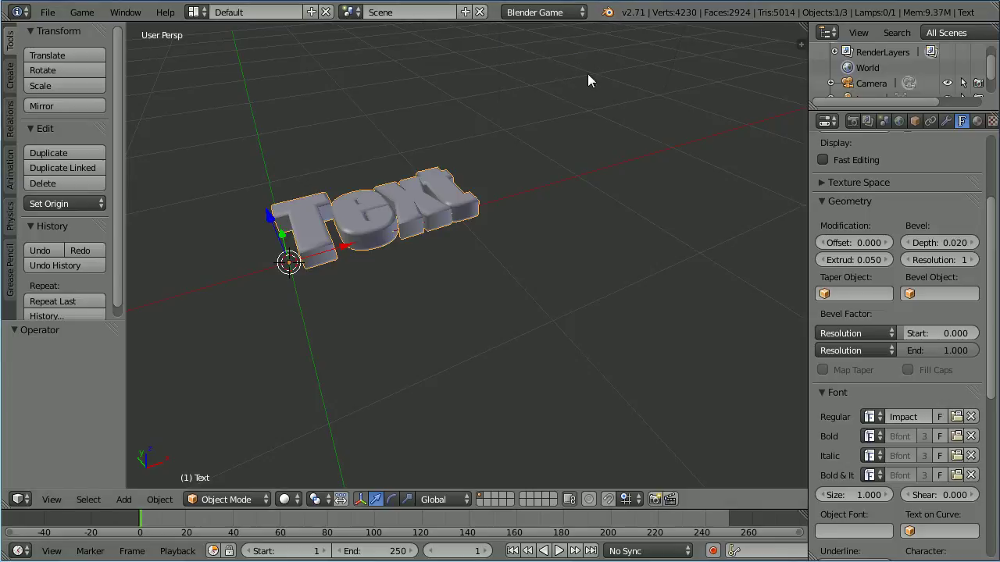
left_click(854, 122)
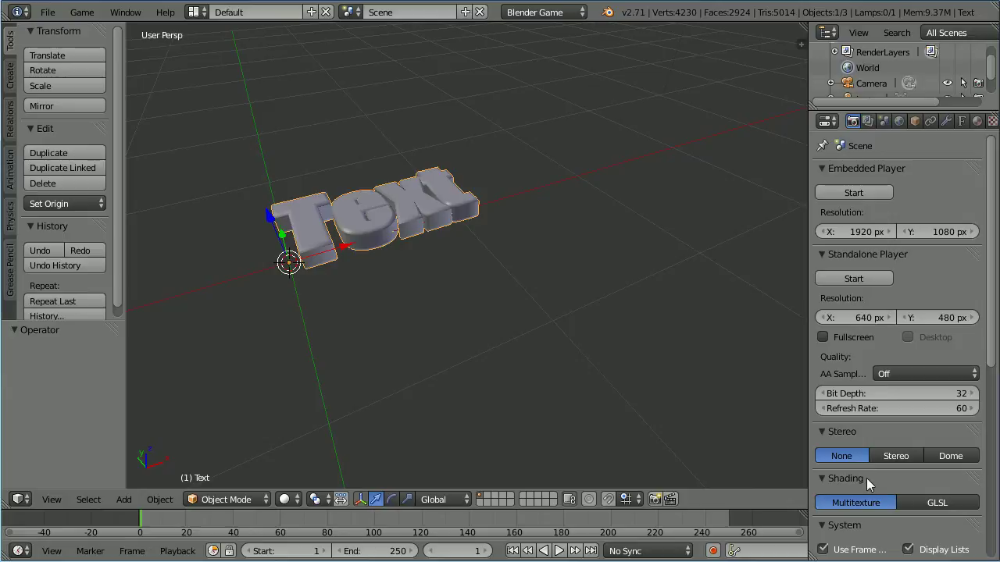
left_click(921, 502)
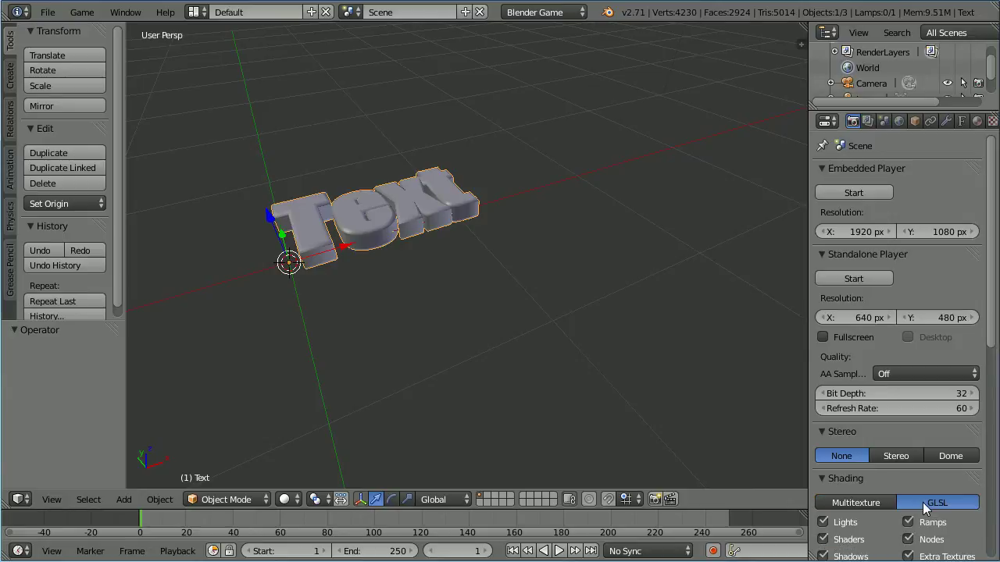
Set viewport shading to Texture, then run and stop the embedded game preview.
left_click(287, 498)
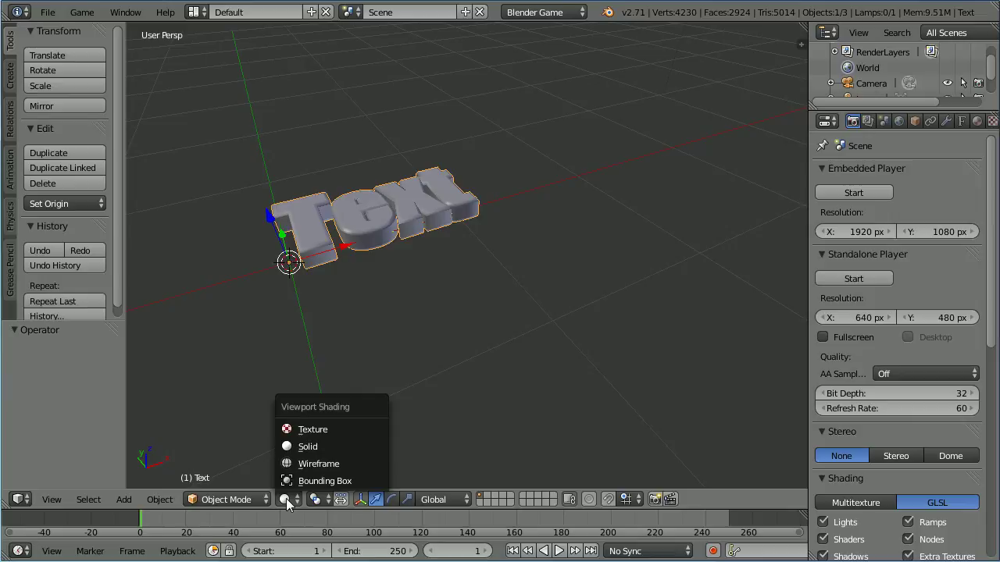
left_click(333, 429)
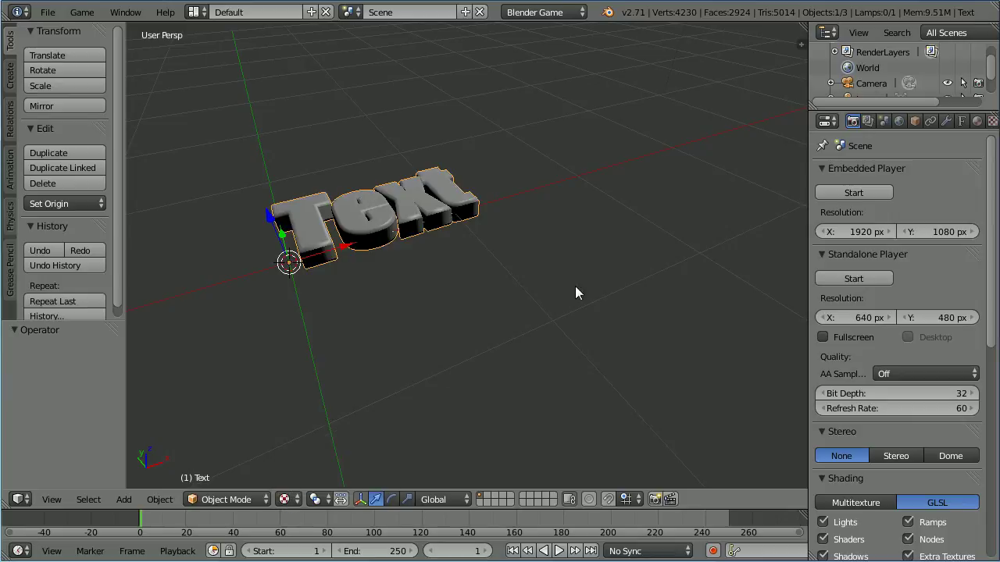
left_click(855, 192)
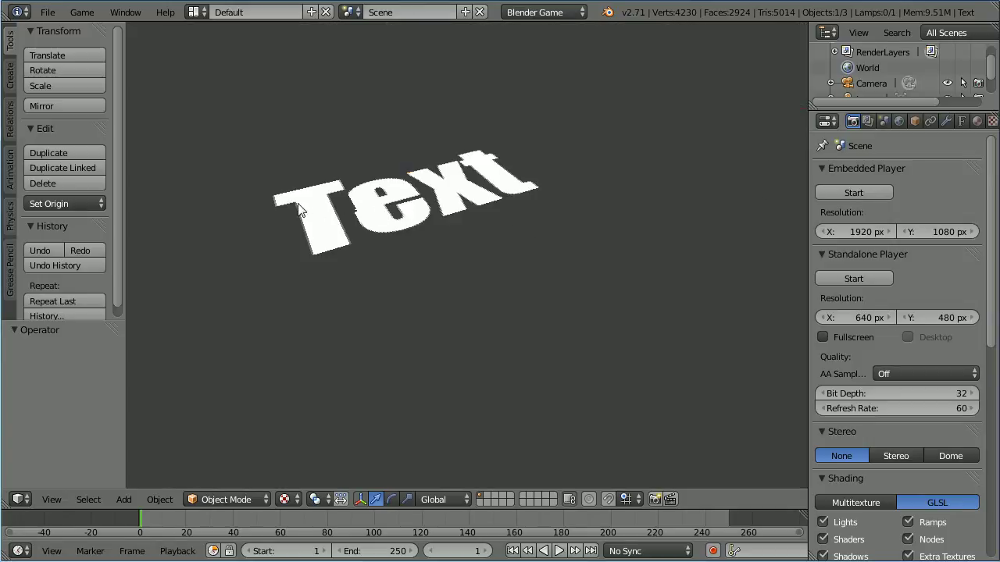
key("Escape")
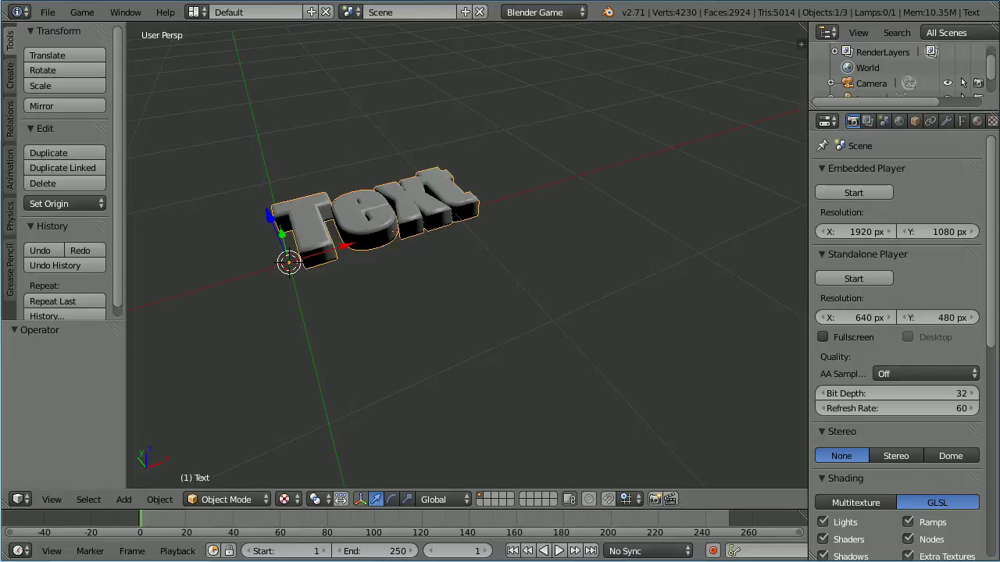
Duplicate the Text object and move the copy forward along the Y axis.
key("shift+d")
right_click(398, 223)
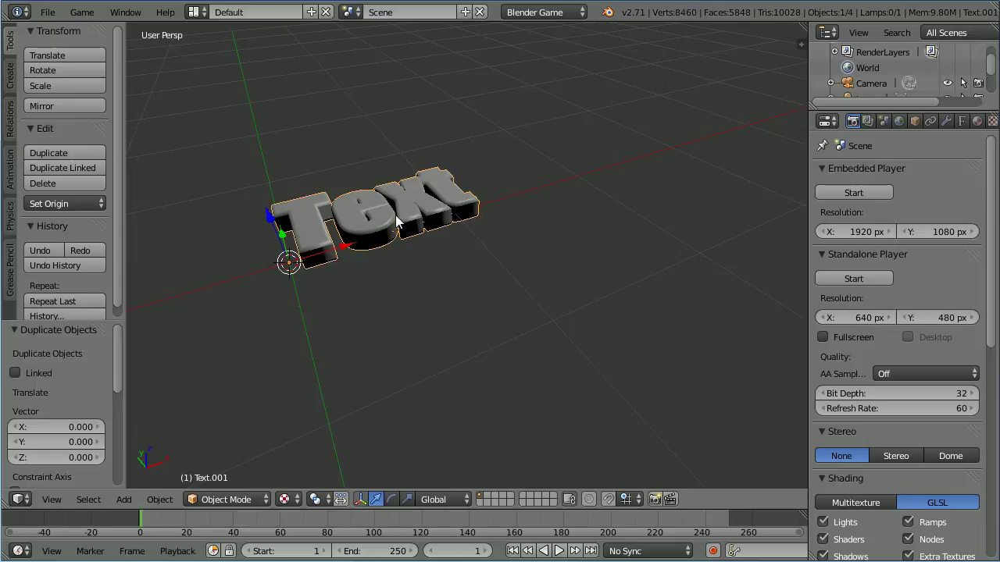
key("g")
key("y")
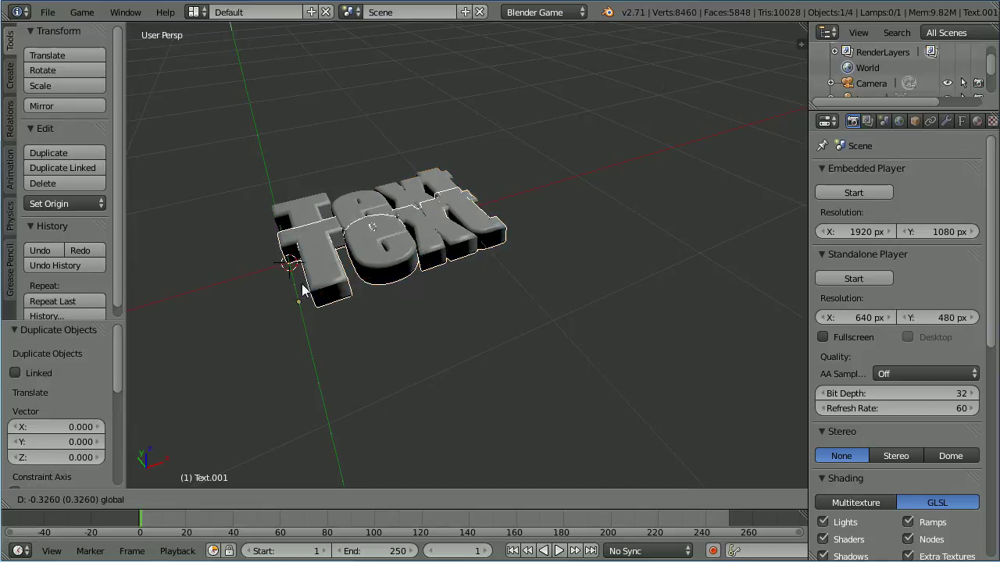
left_click(310, 328)
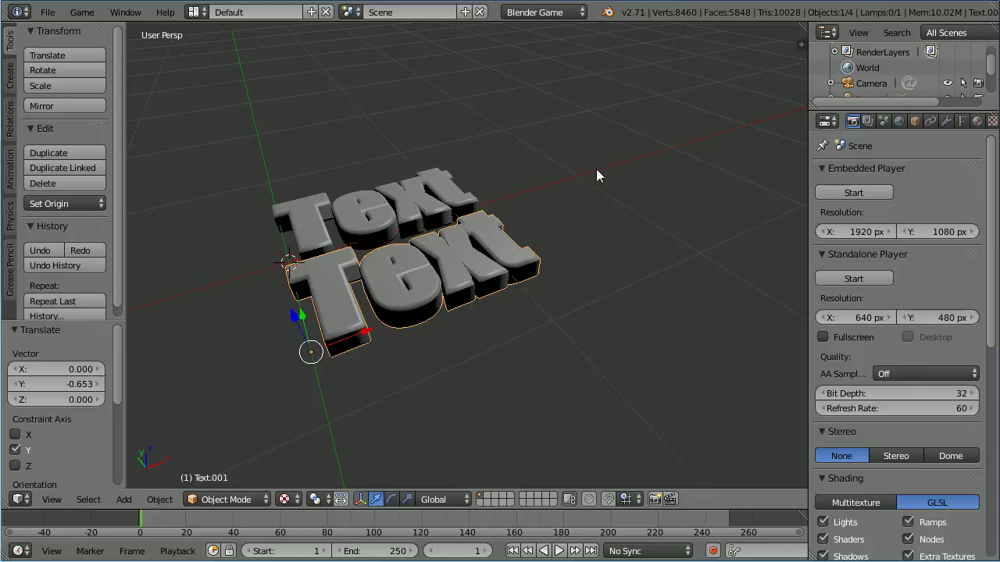
Make a second duplicate and place it behind the original Text.
key("shift+d")
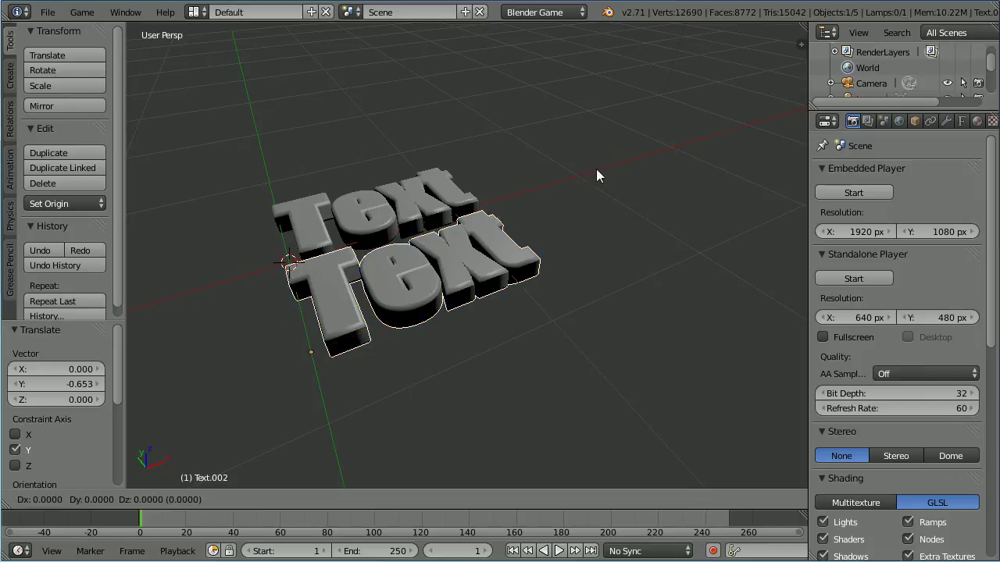
right_click(596, 169)
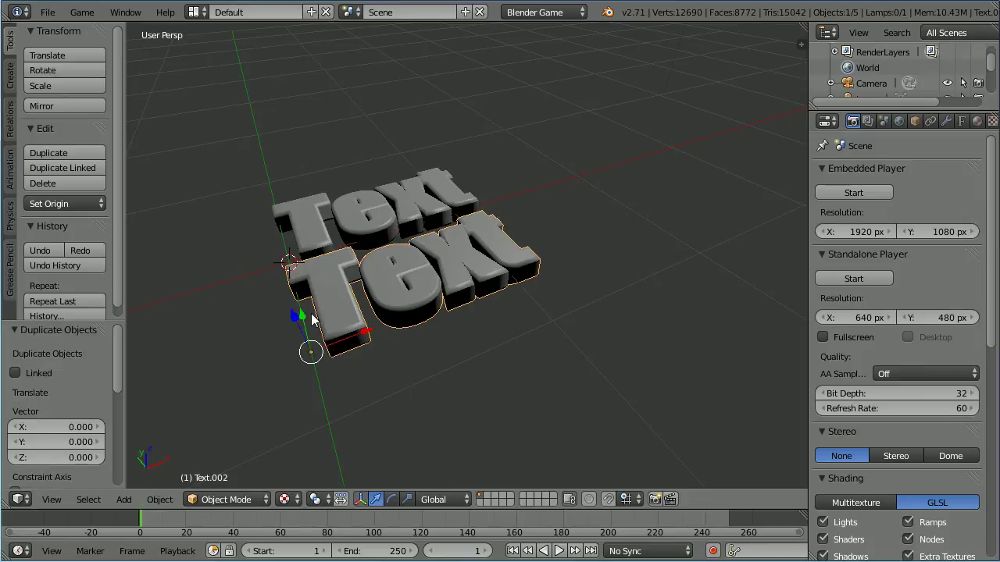
key("g")
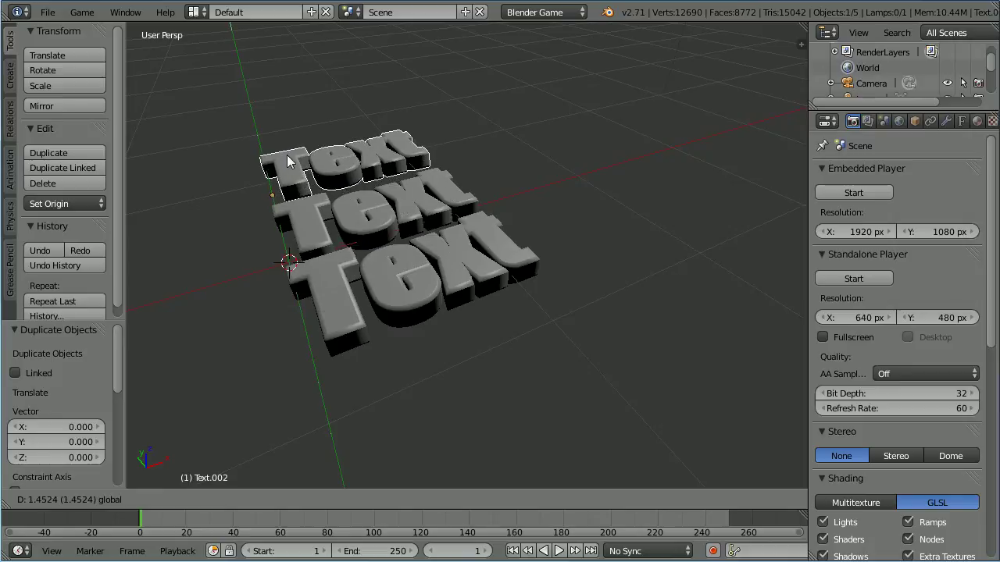
left_click(286, 160)
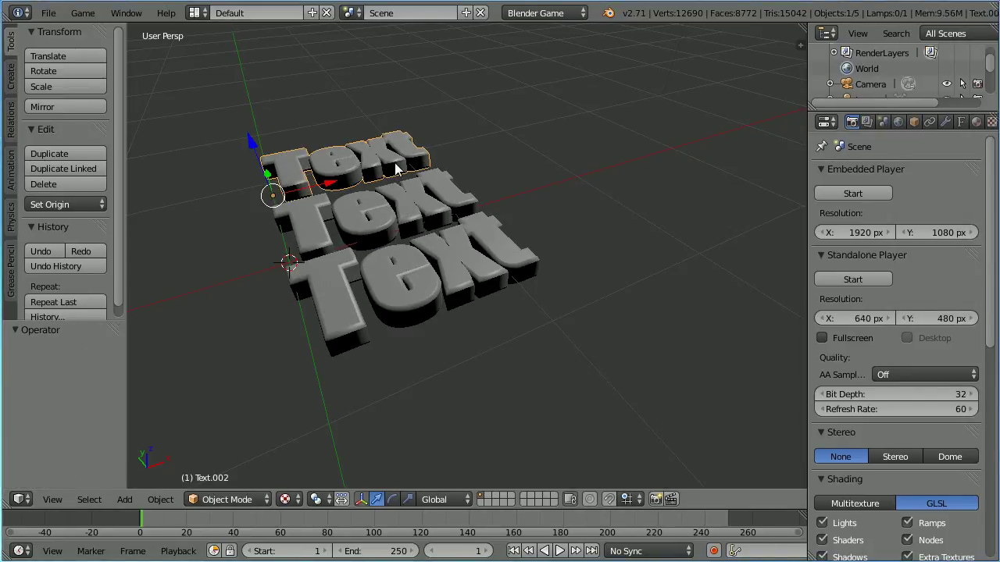
left_click(226, 498)
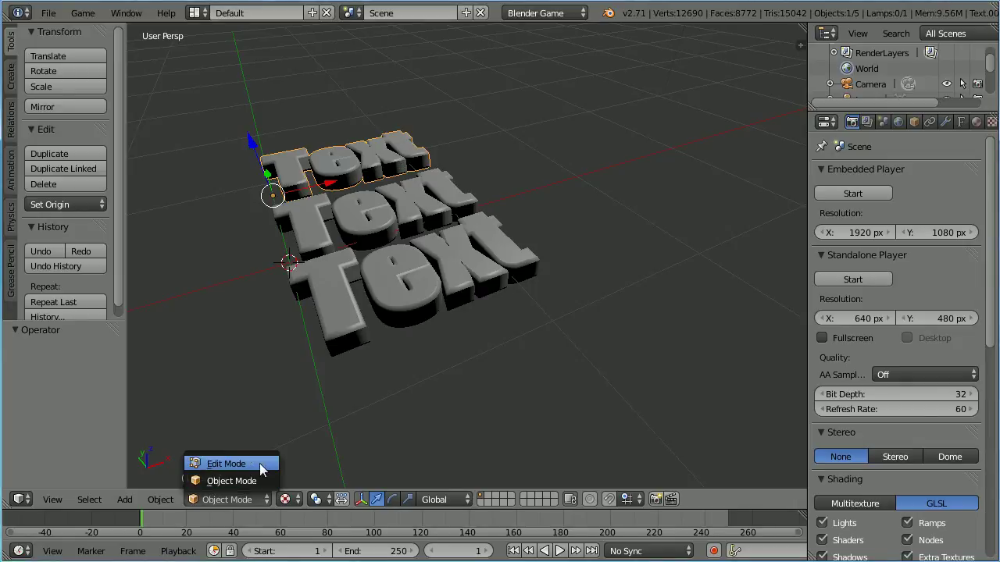
Replace the rear copy's word 'Text' with 'Hello' in Edit Mode, then return to Object Mode.
left_click(226, 464)
key("BackSpace")
key("BackSpace")
key("BackSpace")
key("BackSpace")
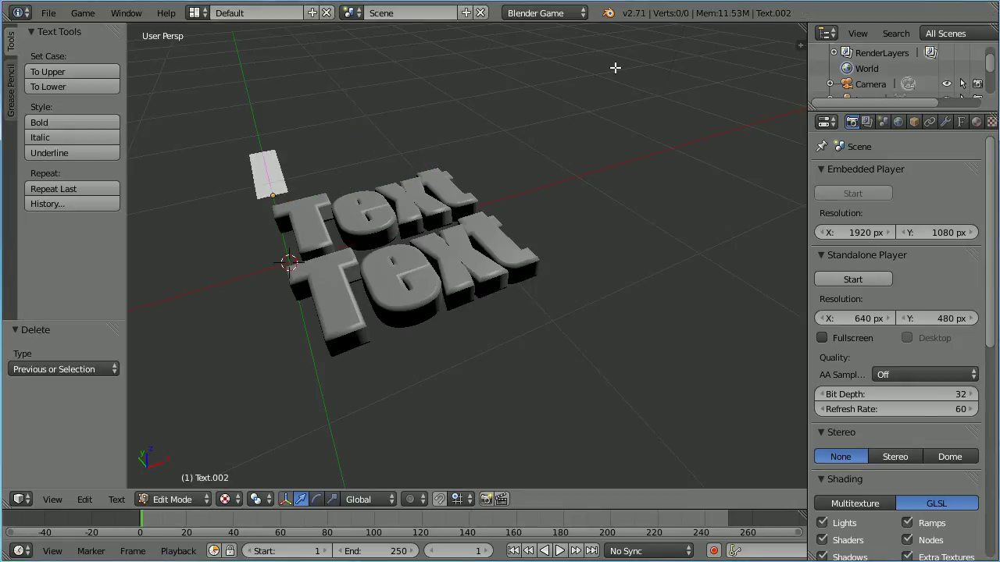
type("Hello")
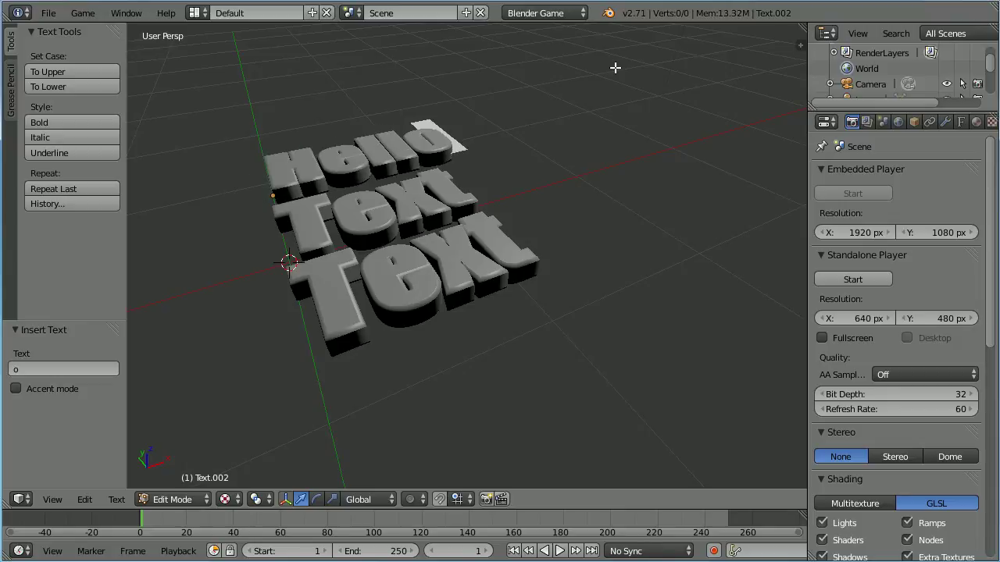
left_click(186, 503)
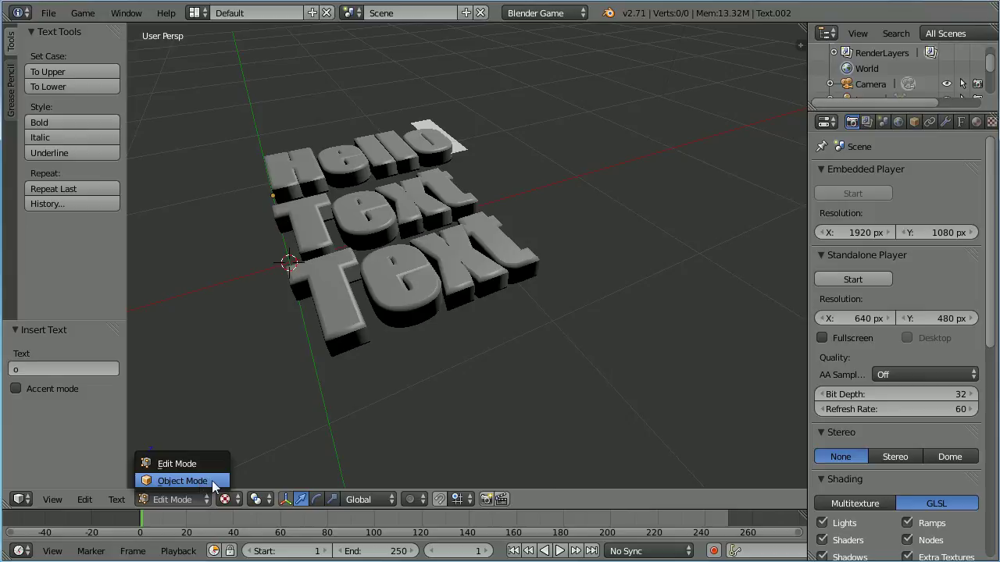
left_click(217, 484)
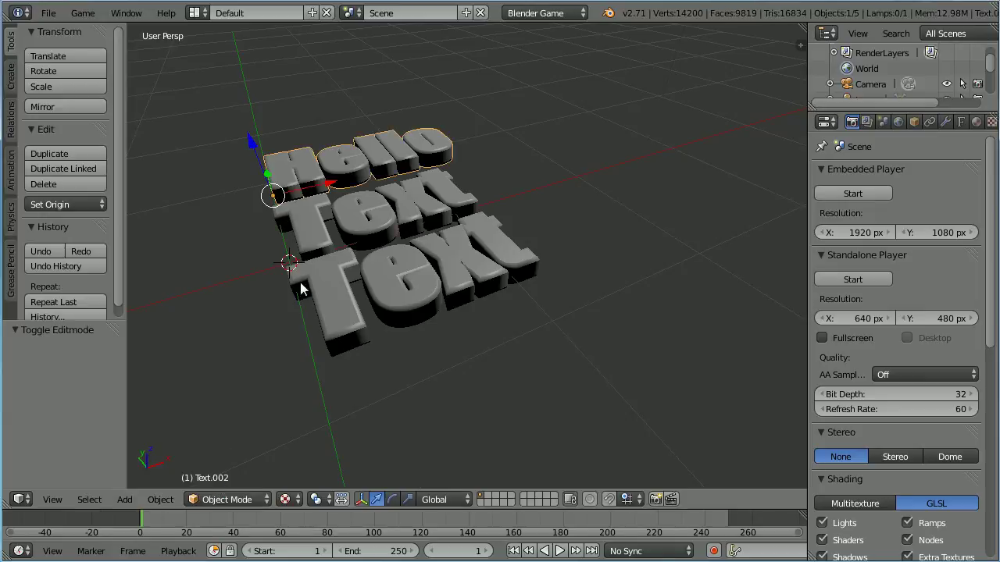
right_click(377, 224)
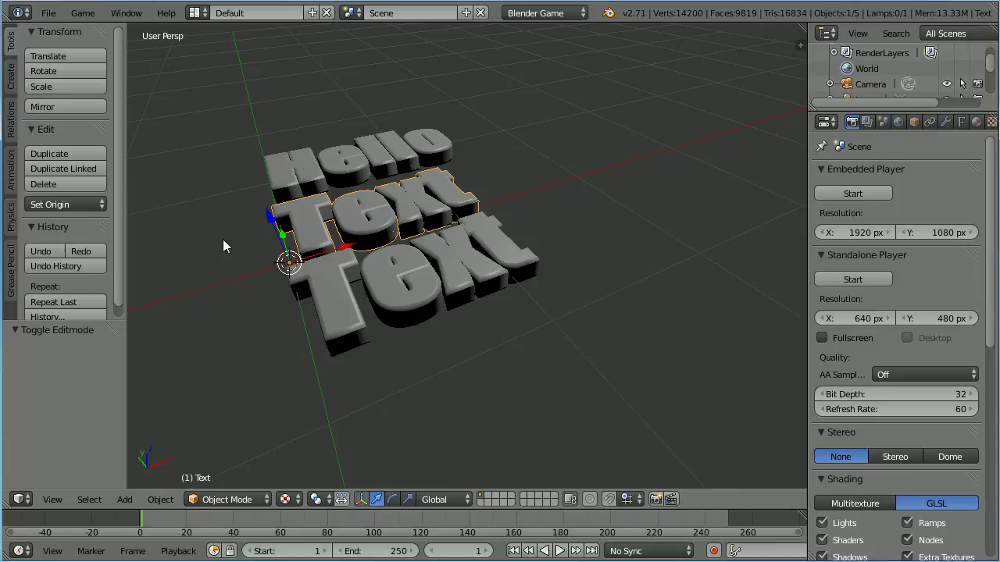
Retype the middle object's lettering as 'World' in Edit Mode and return to Object Mode.
key("Tab")
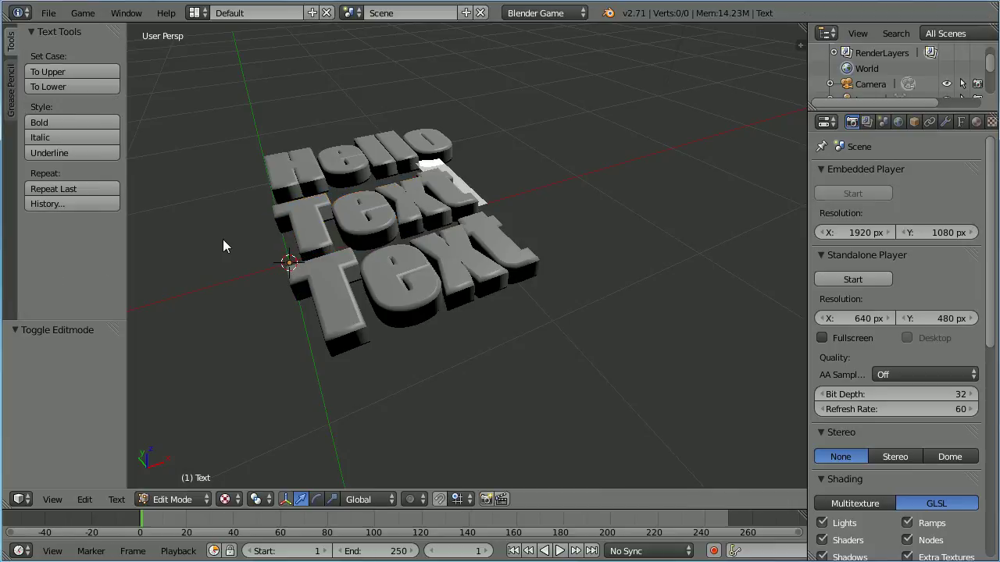
key("BackSpace")
key("BackSpace")
key("BackSpace")
key("BackSpace")
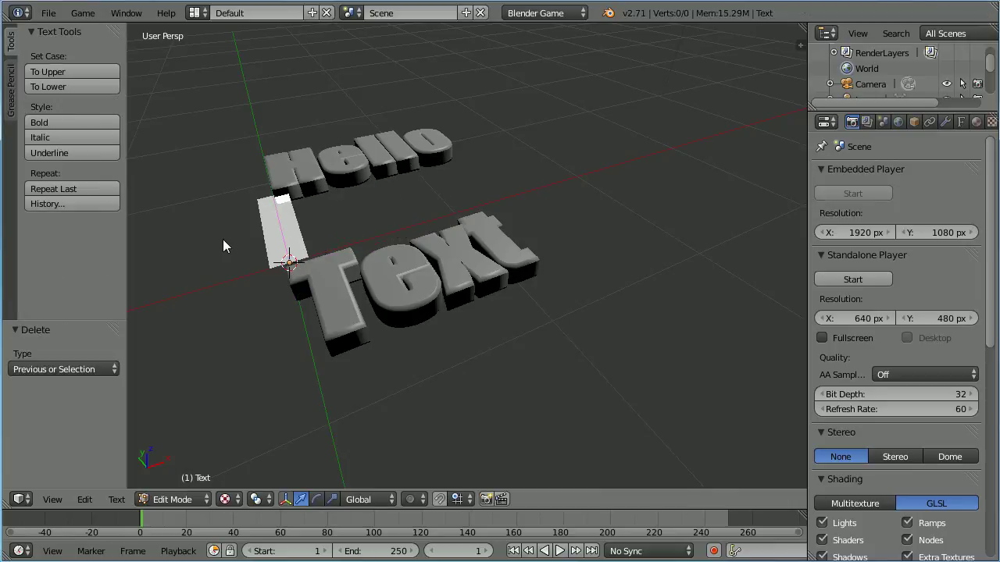
type("World")
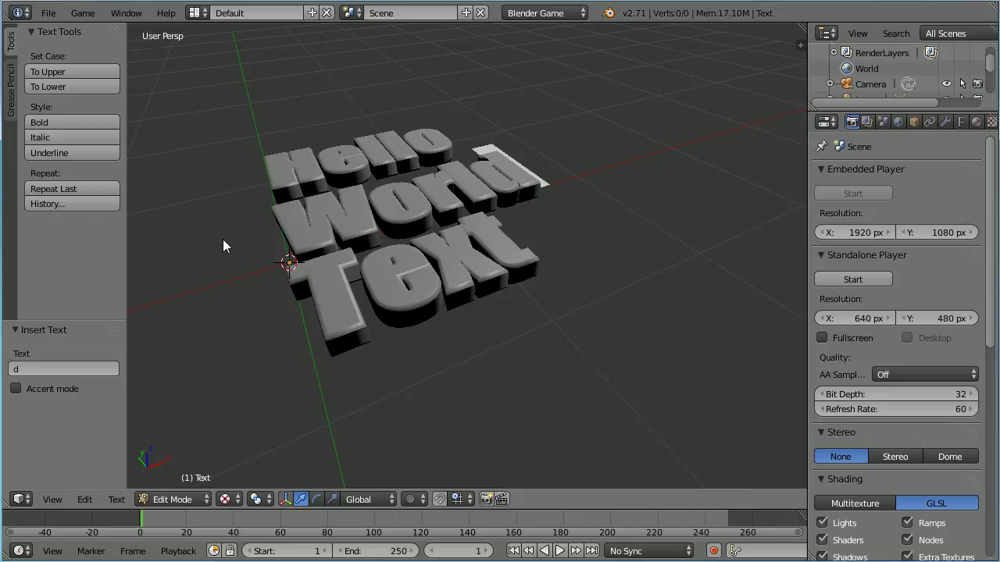
key("Tab")
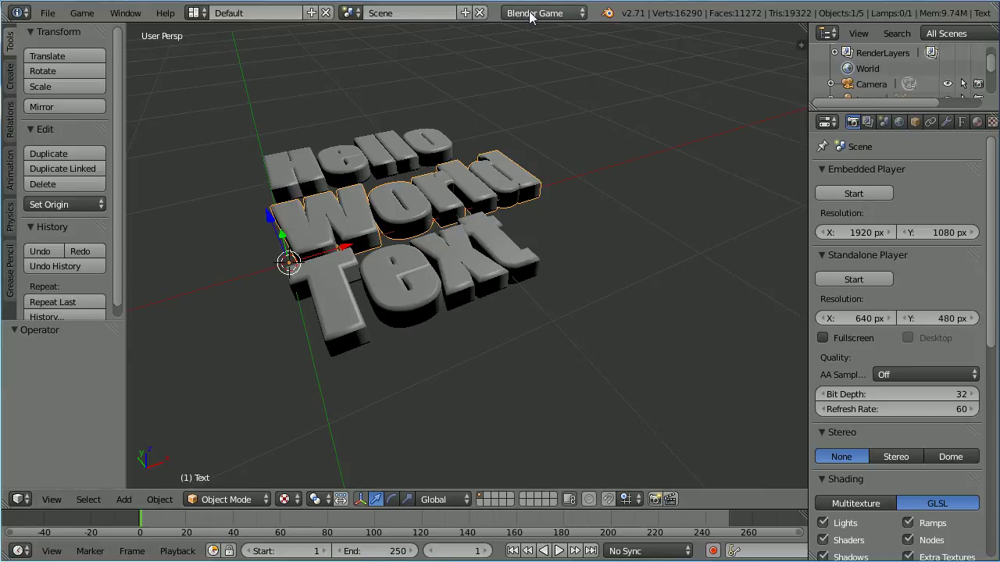
Convert the Hello text (Text.002) with Object > Convert to > Mesh from Curve/Meta/Surf/Text.
left_click(159, 499)
mouse_move(281, 23)
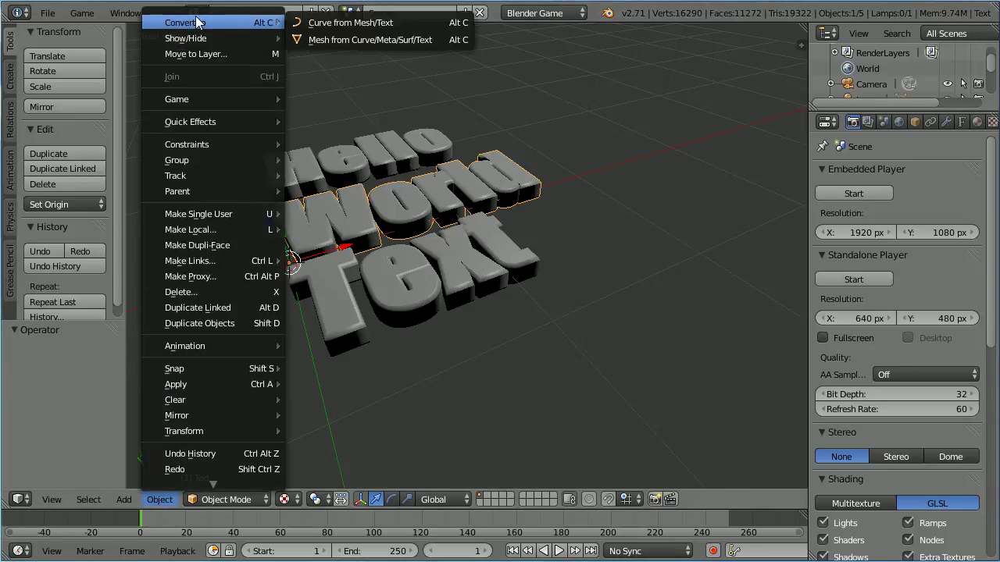
left_click(388, 40)
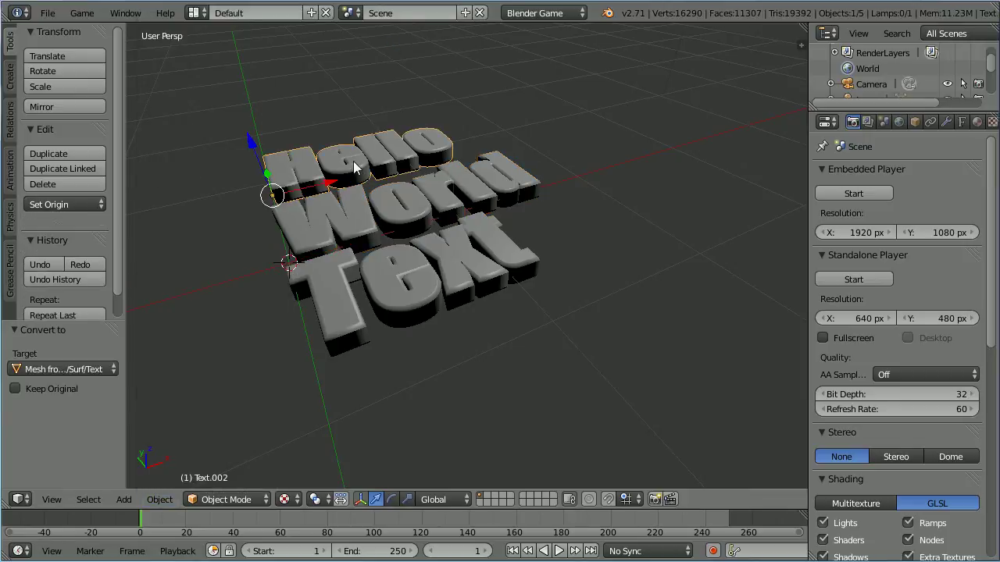
left_click(159, 499)
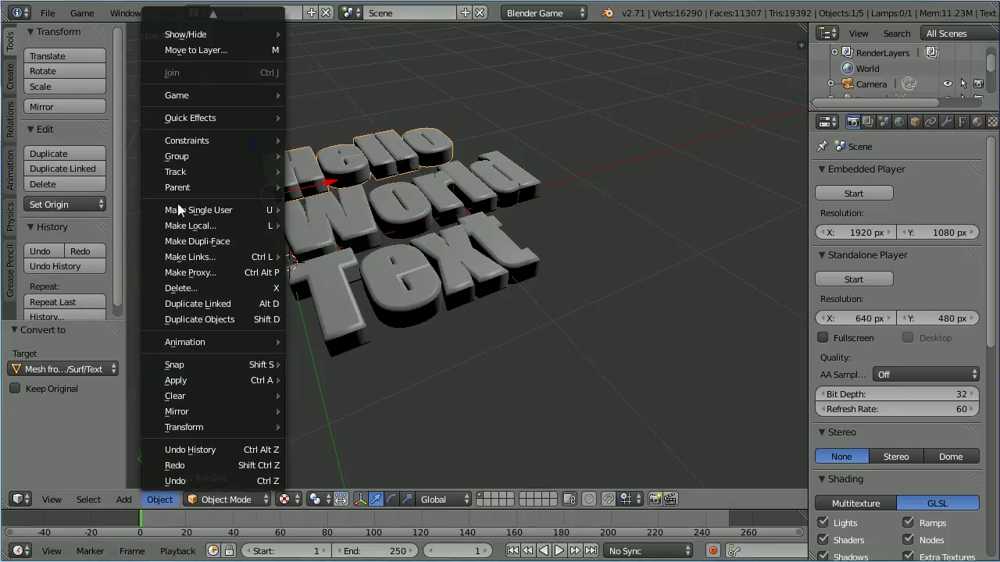
mouse_move(188, 22)
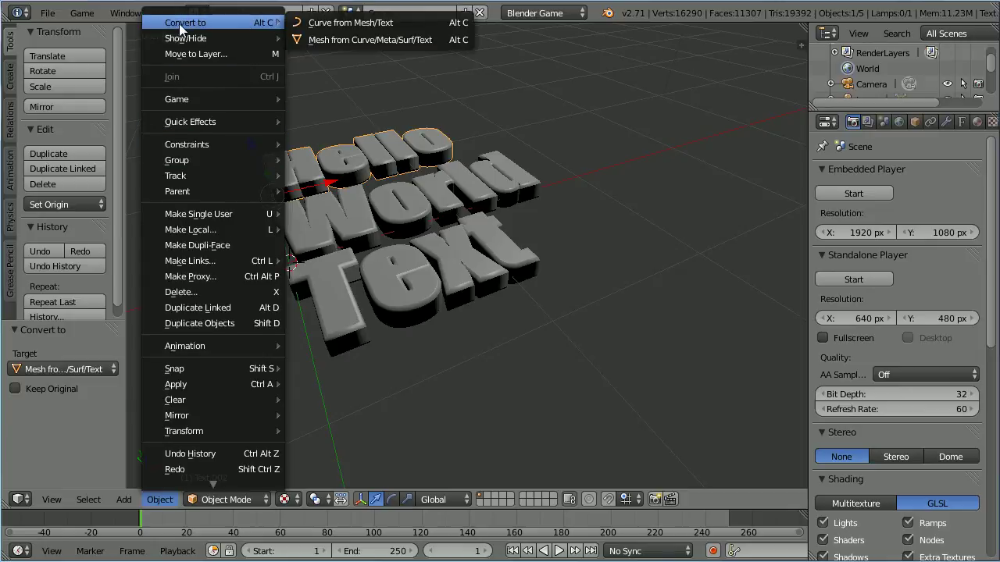
left_click(417, 37)
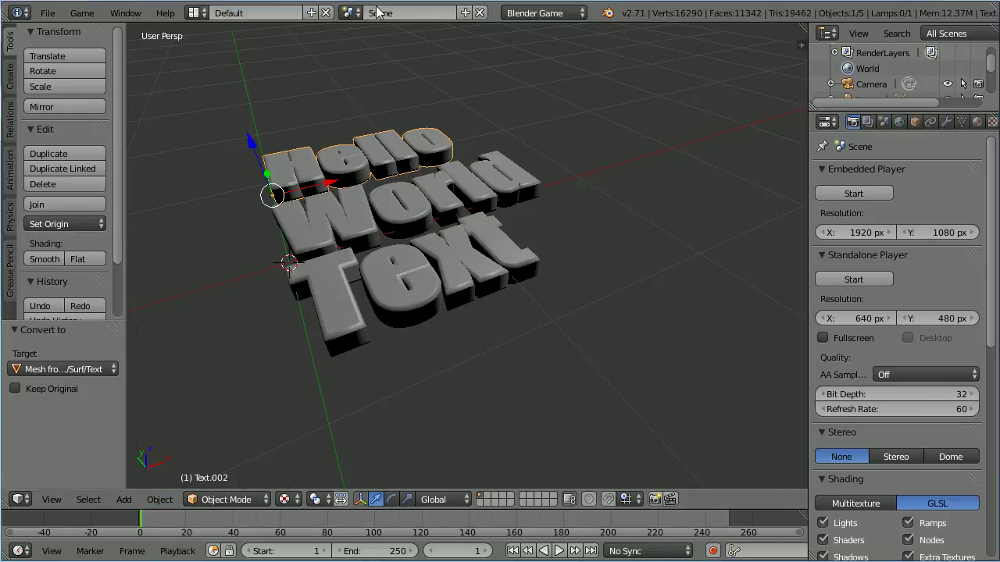
right_click(393, 308)
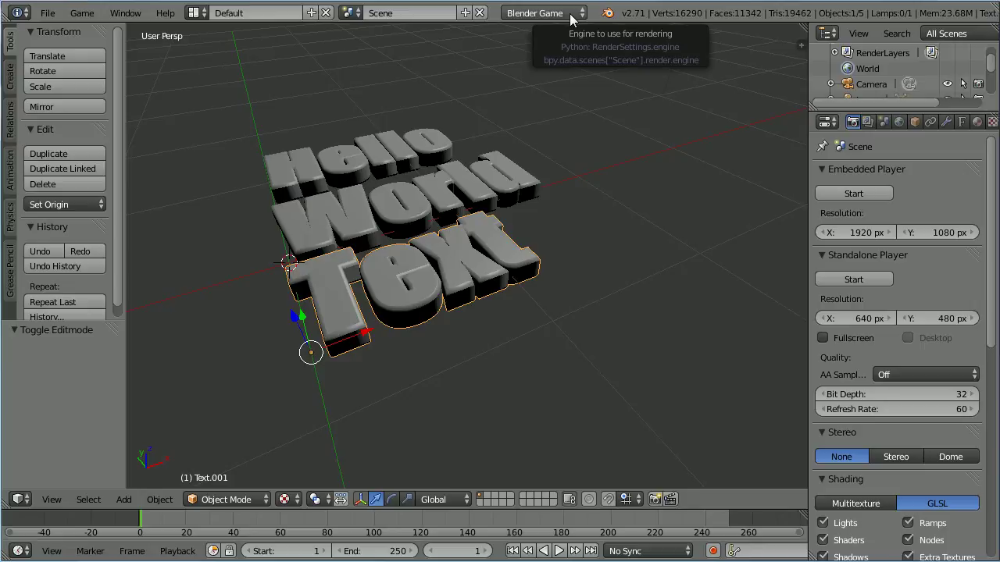
Select the Hello object, switch it into Edit Mode, then back to Object Mode.
right_click(358, 167)
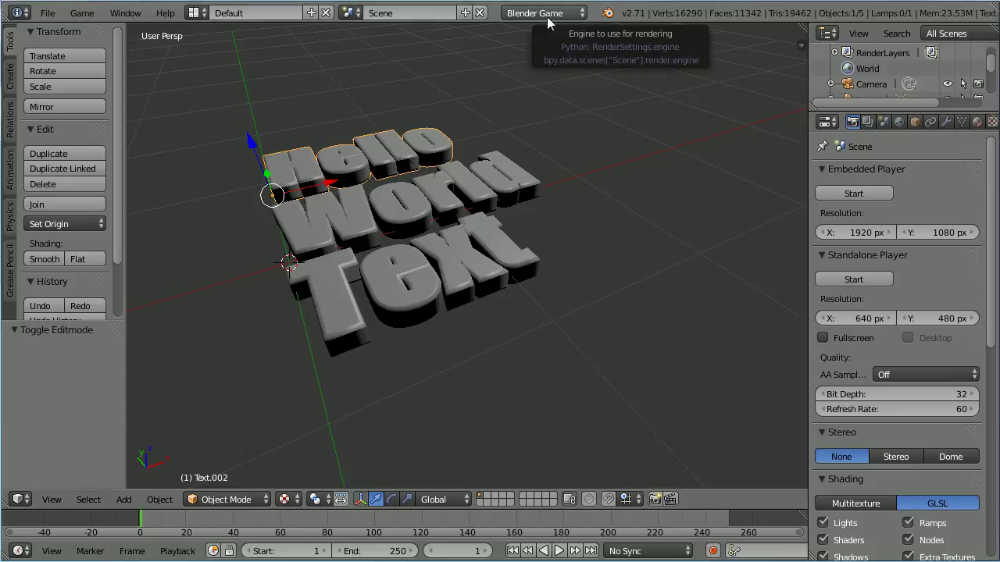
left_click(223, 498)
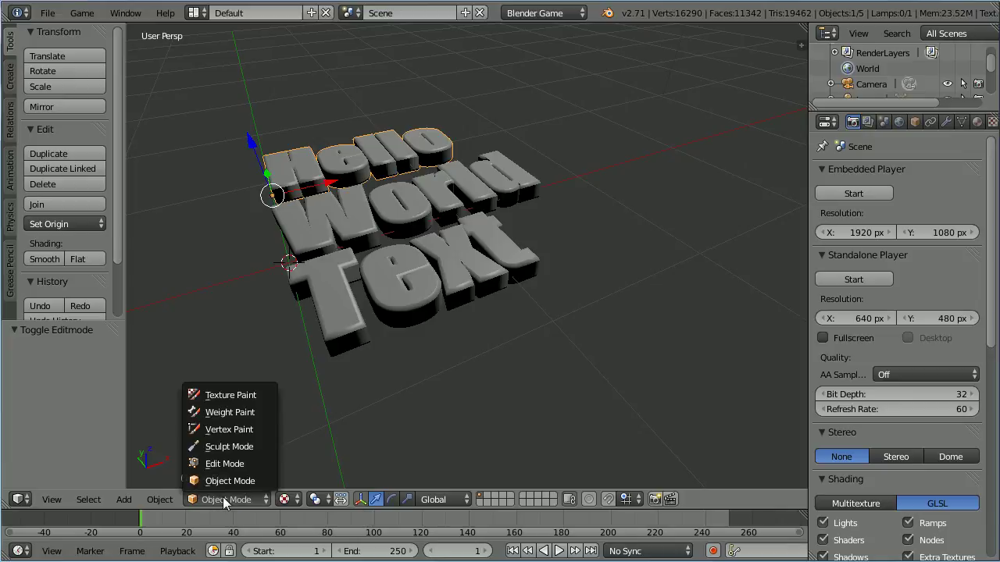
left_click(254, 463)
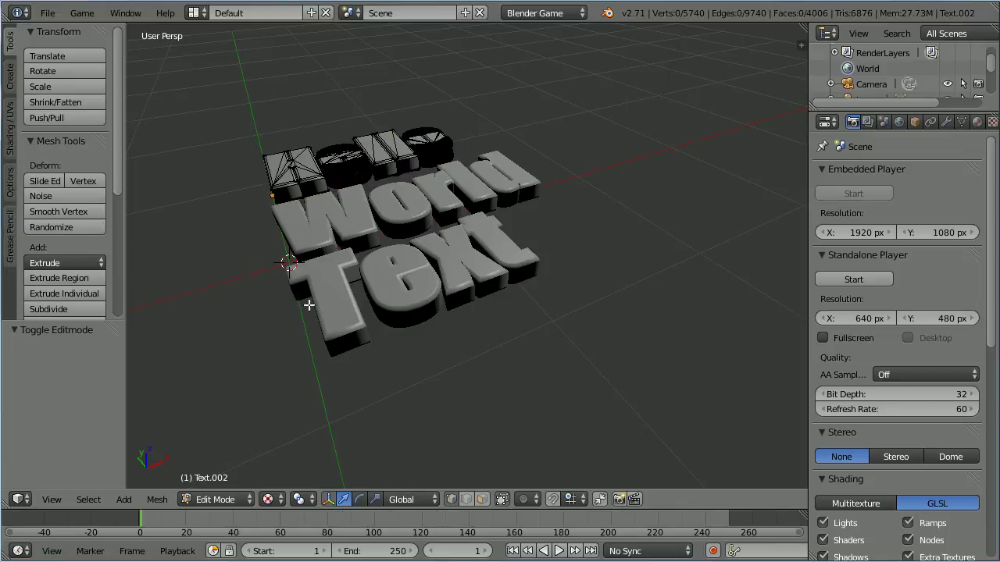
left_click(223, 500)
left_click(227, 481)
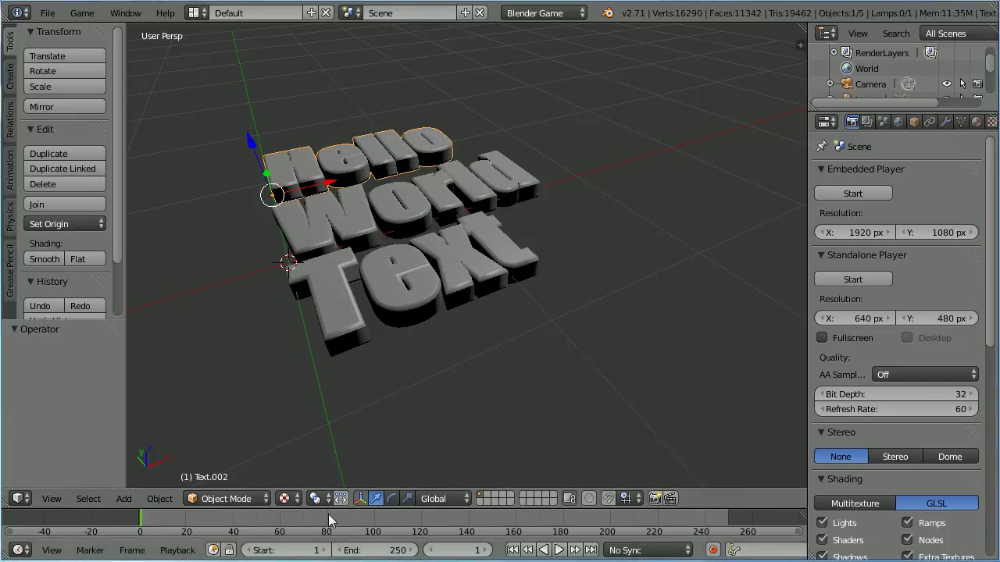
Enlarge the bottom area into a Logic Editor with its Properties panel hidden, then select the World text.
left_click_drag(328, 511, 322, 344)
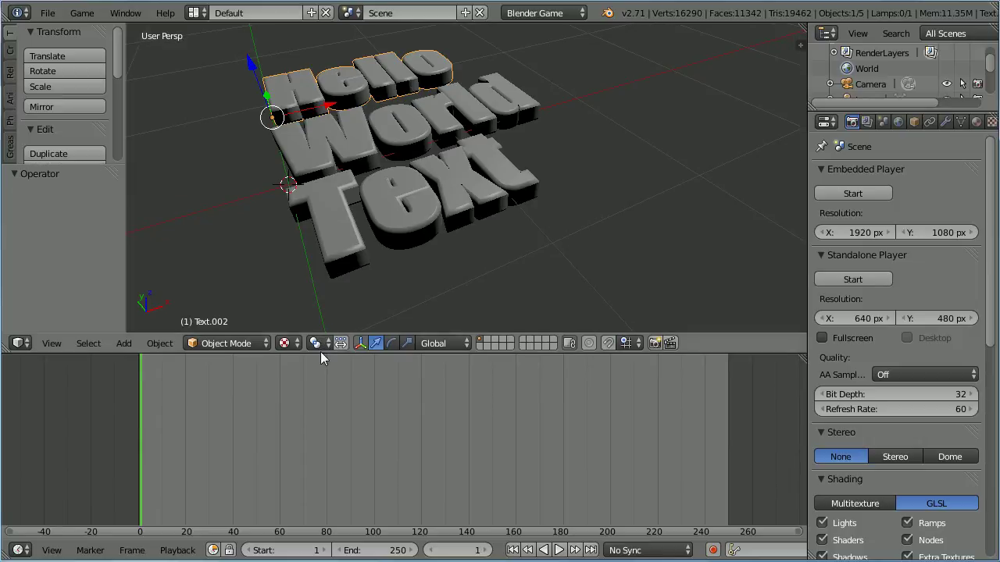
left_click(21, 550)
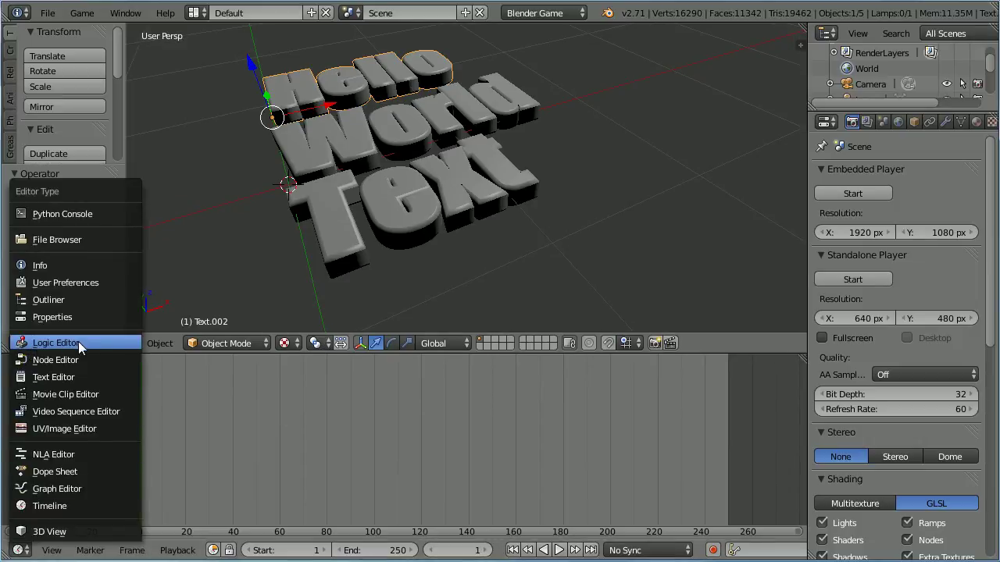
left_click(103, 342)
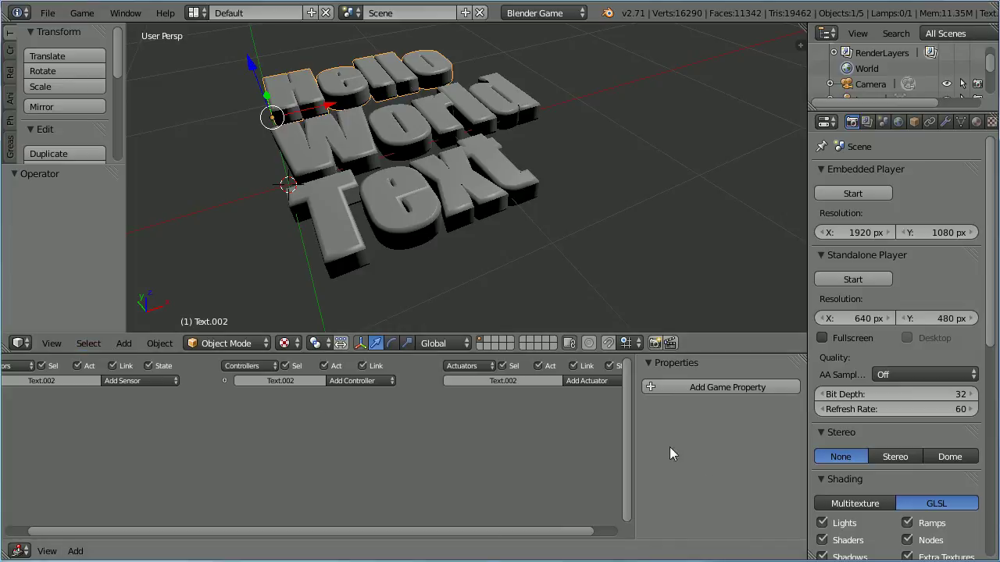
left_click_drag(634, 443, 688, 442)
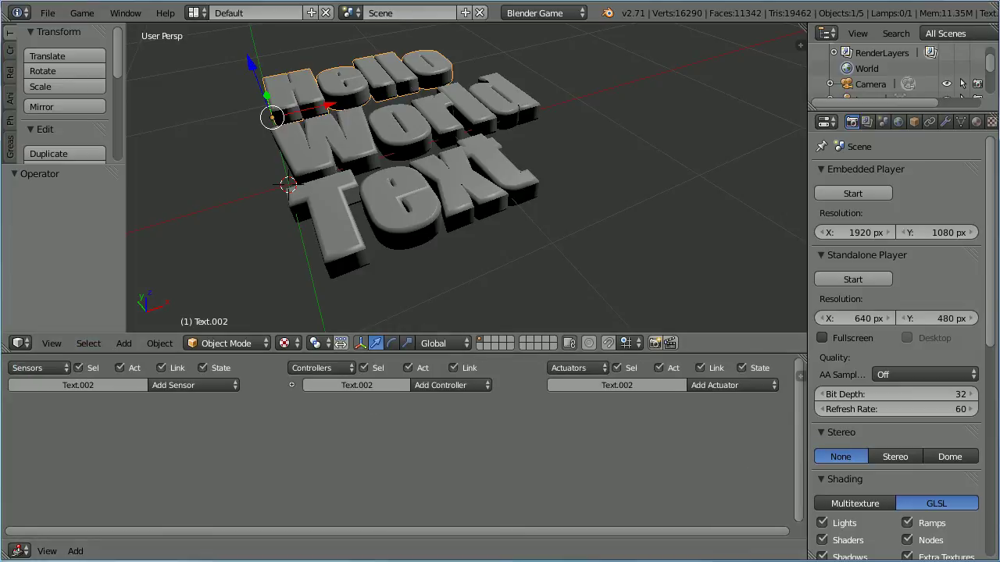
right_click(296, 160)
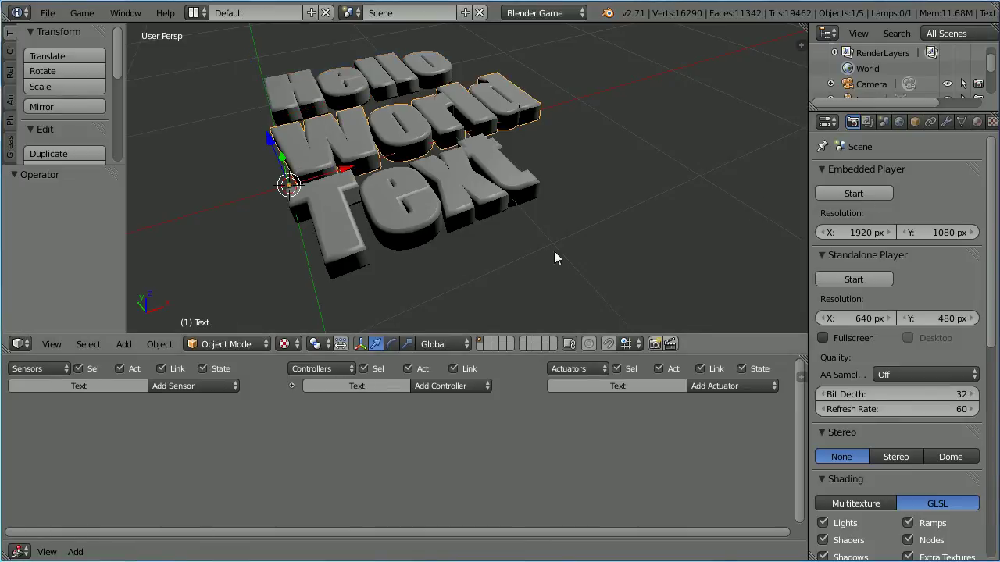
Give World an Always sensor linked to a Visibility actuator with Visible turned off.
left_click(211, 386)
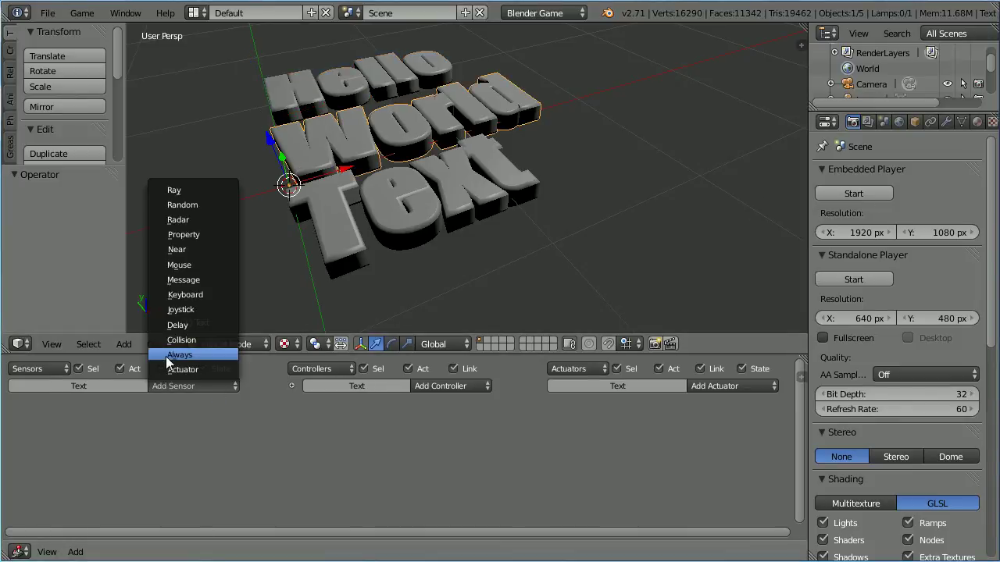
left_click(225, 356)
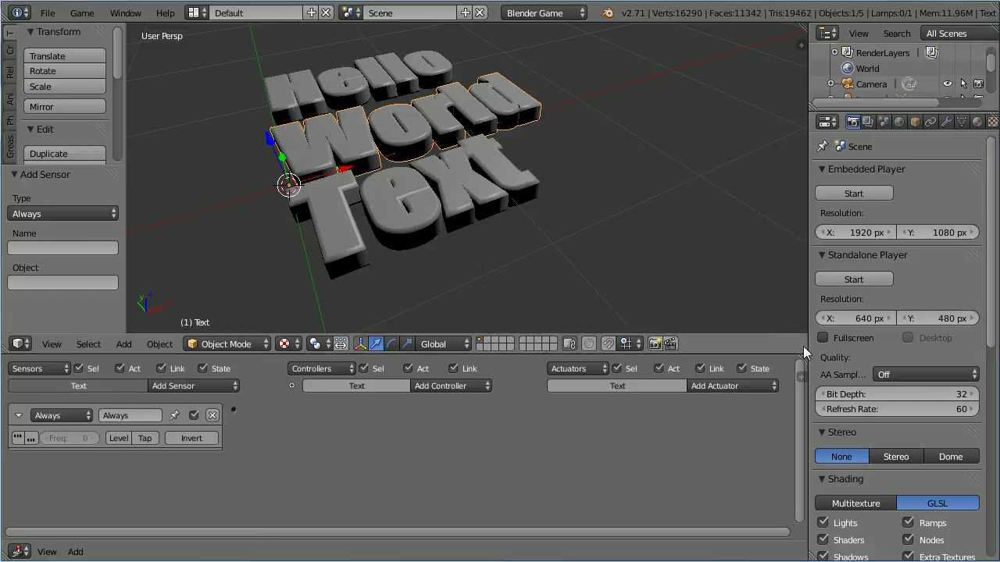
left_click(743, 388)
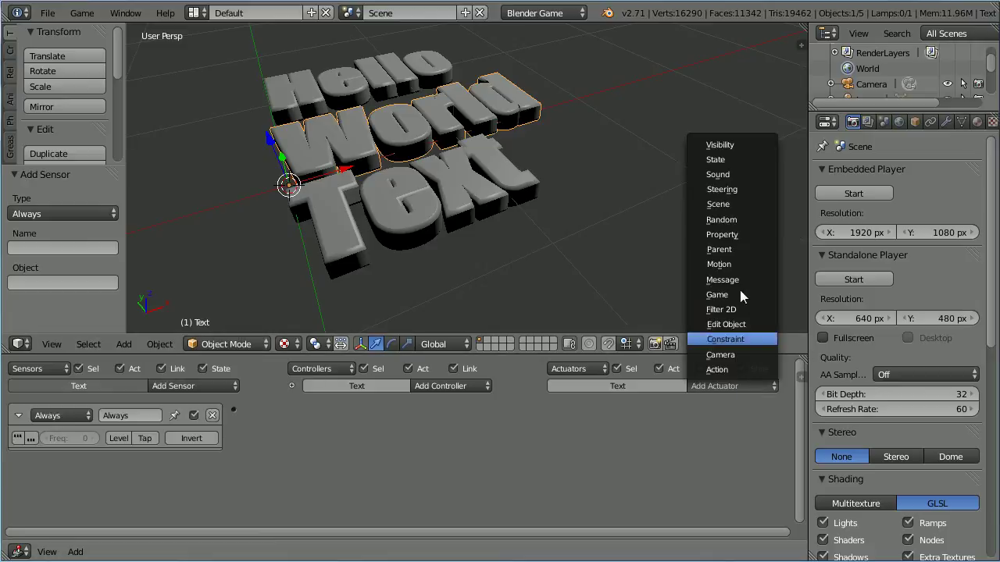
left_click(767, 145)
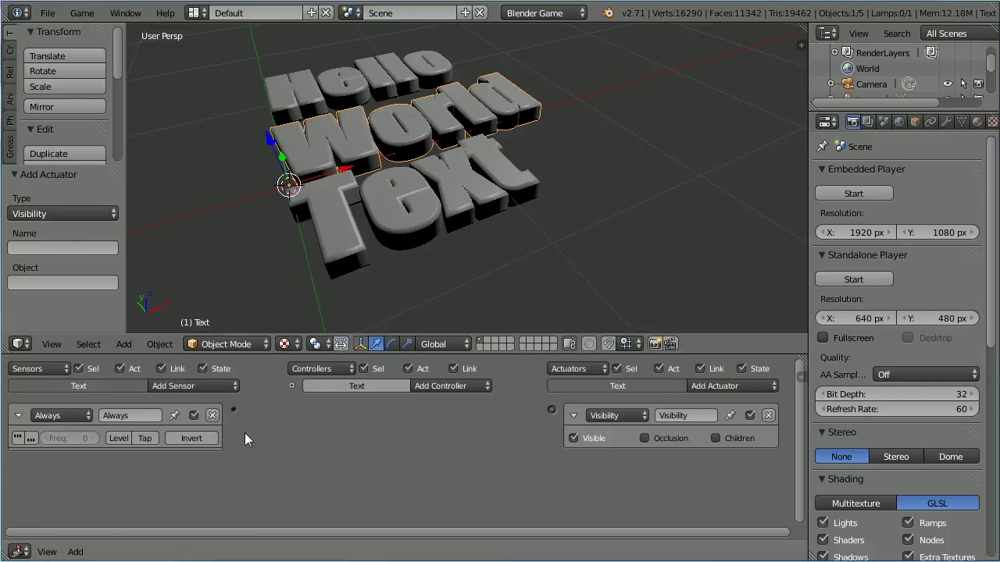
left_click_drag(235, 411, 552, 408)
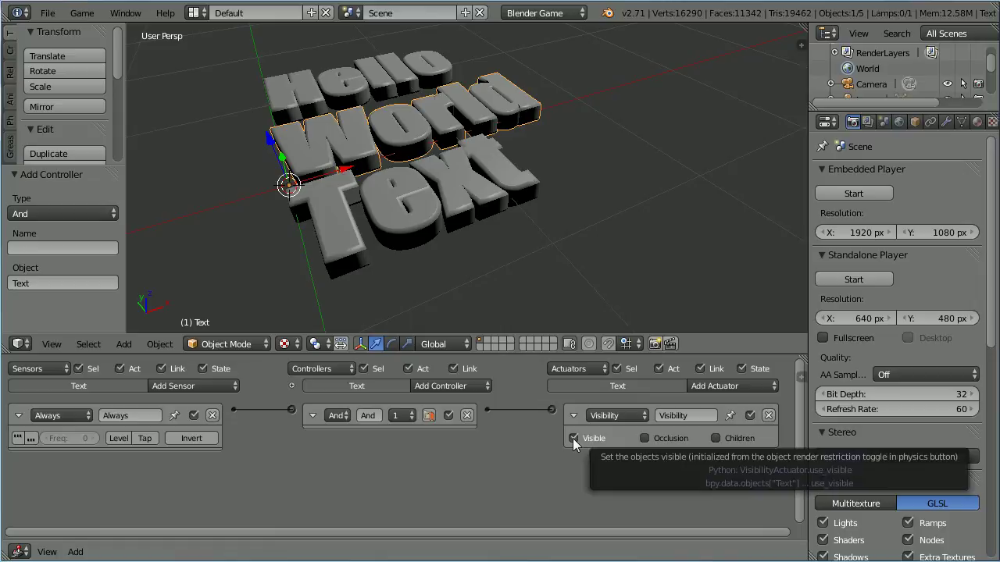
left_click(573, 438)
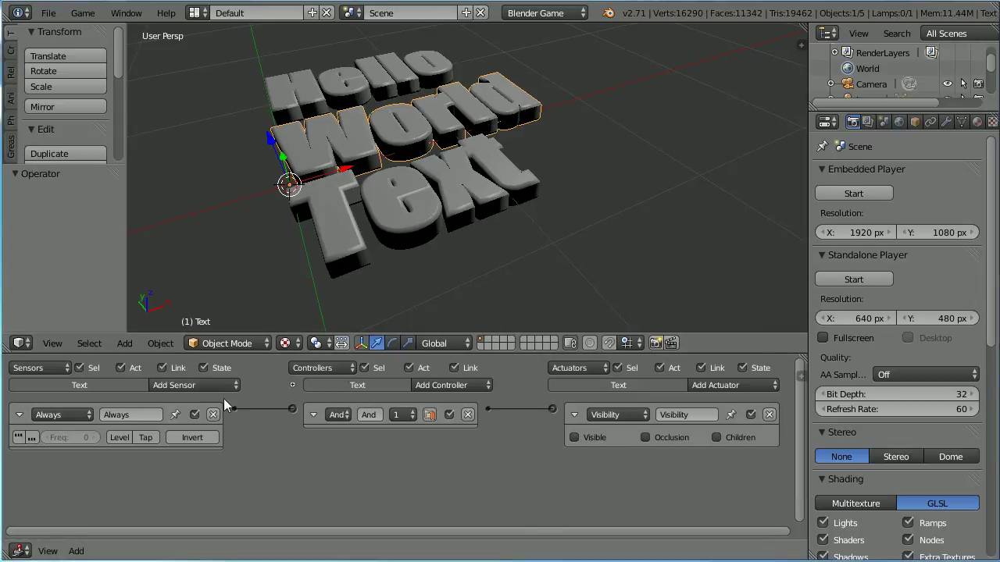
Add a Spacebar Keyboard sensor to World, linked to a second Visibility actuator with Visible on.
left_click(216, 385)
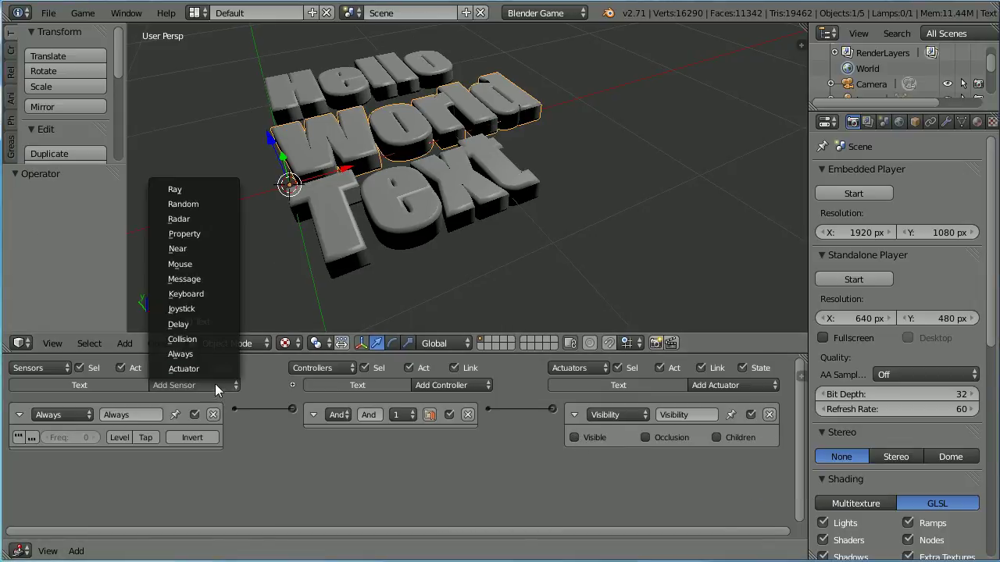
left_click(221, 297)
left_click(750, 384)
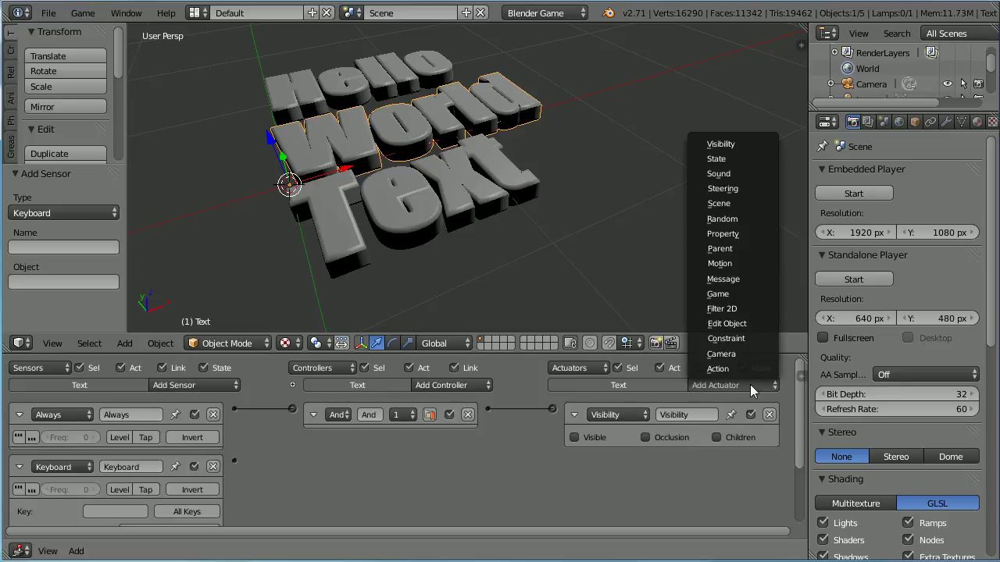
left_click(761, 144)
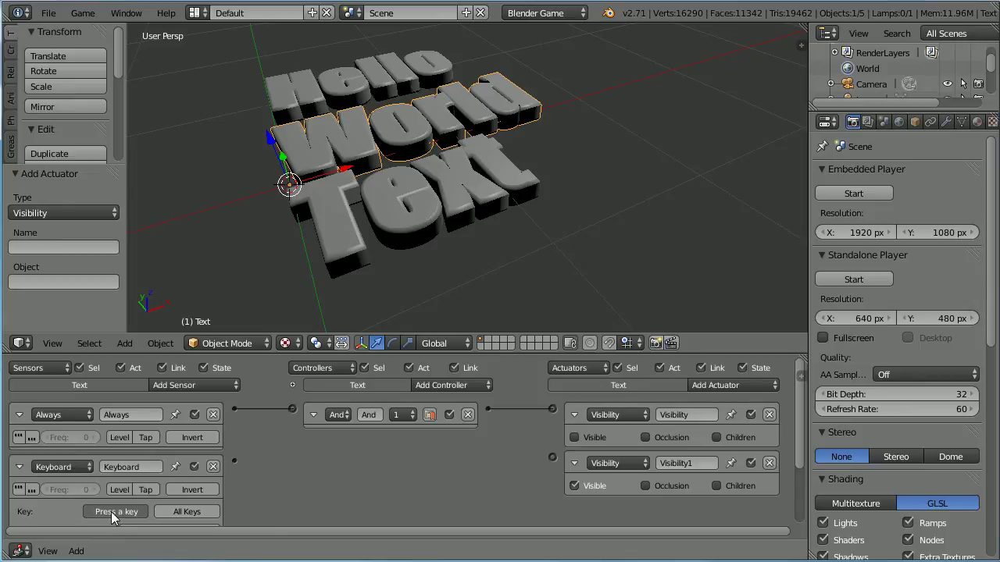
key("space")
left_click_drag(233, 461, 552, 457)
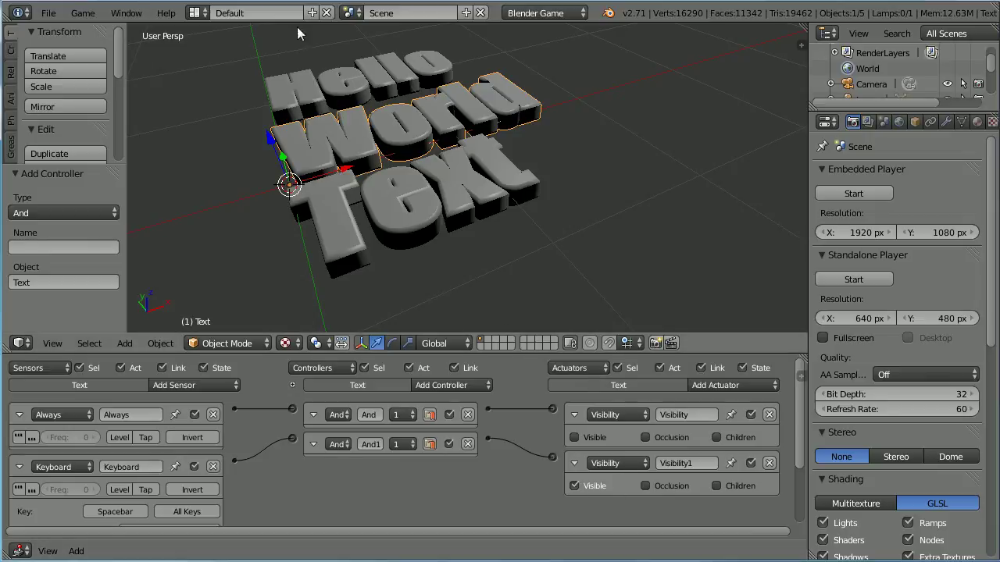
Save the file, select the bottom Text object and enter Edit Mode.
key("ctrl+s")
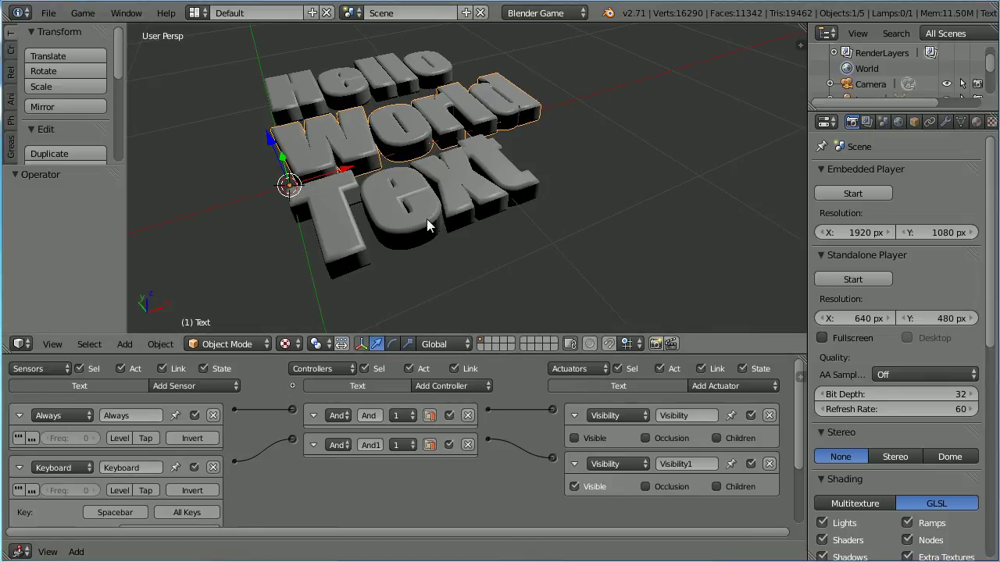
right_click(427, 219)
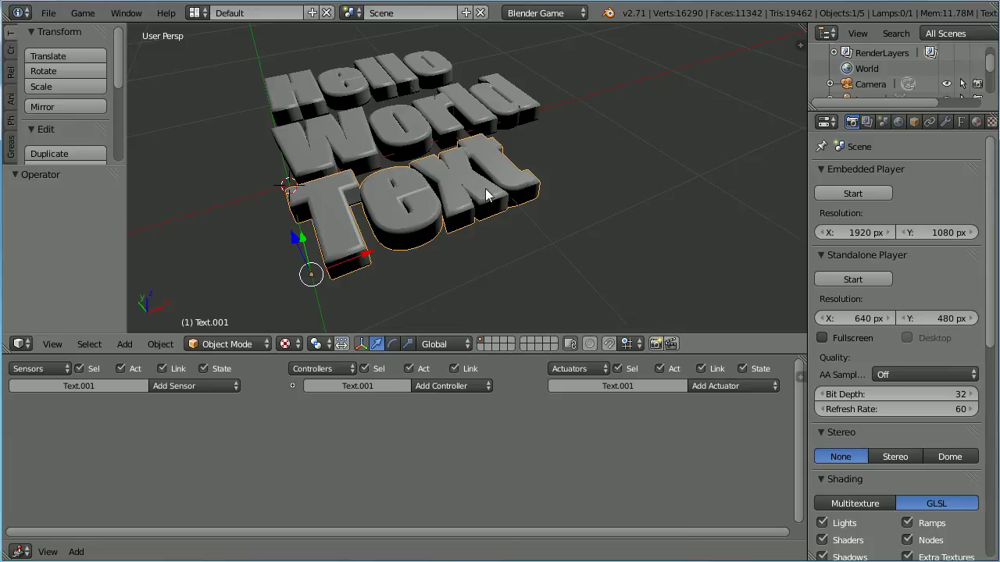
left_click(245, 348)
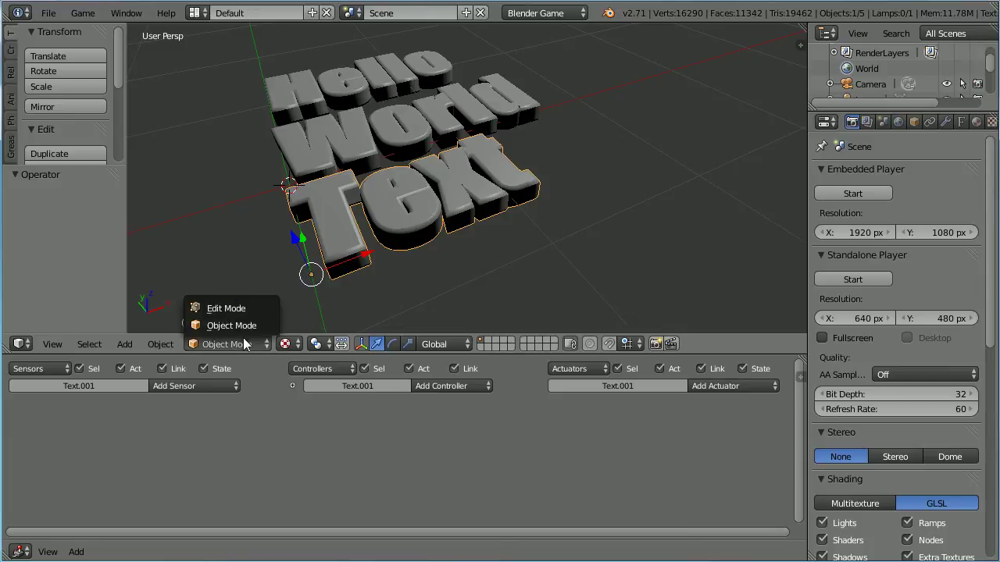
left_click(256, 306)
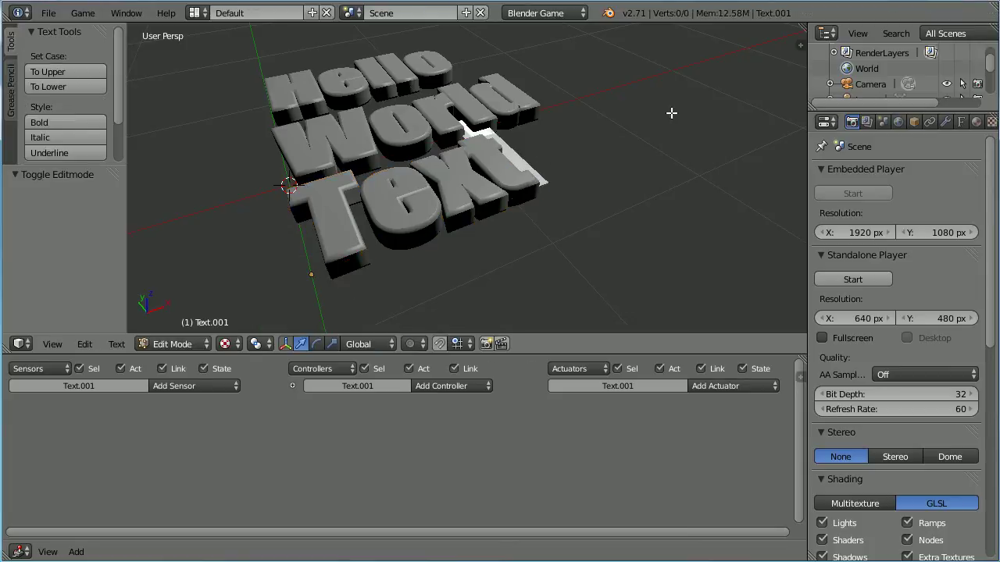
Replace the bottom text's word 'Text' with 'fred', return to Object Mode, and save.
key("BackSpace")
key("BackSpace")
key("BackSpace")
key("BackSpace")
type("fre")
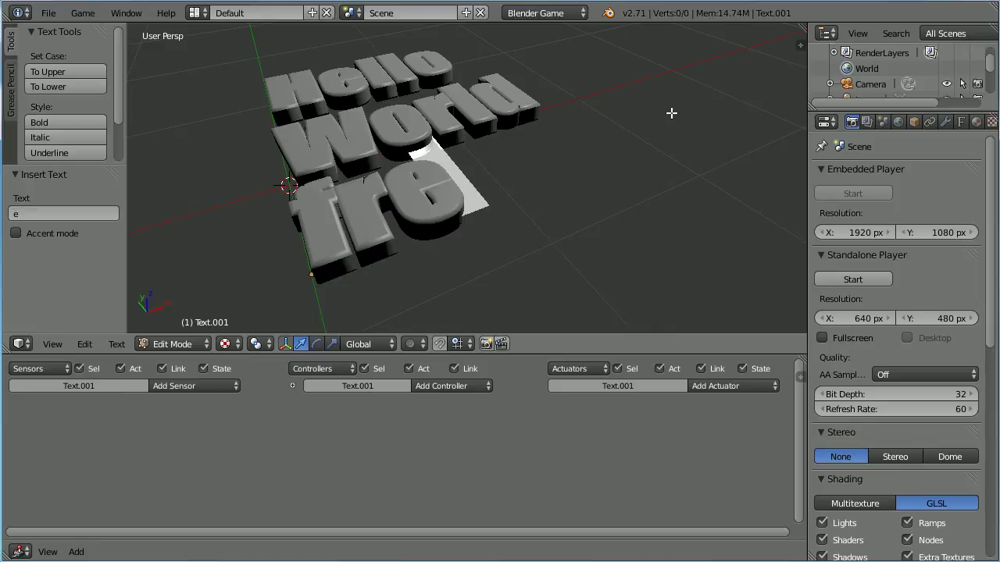
type("d")
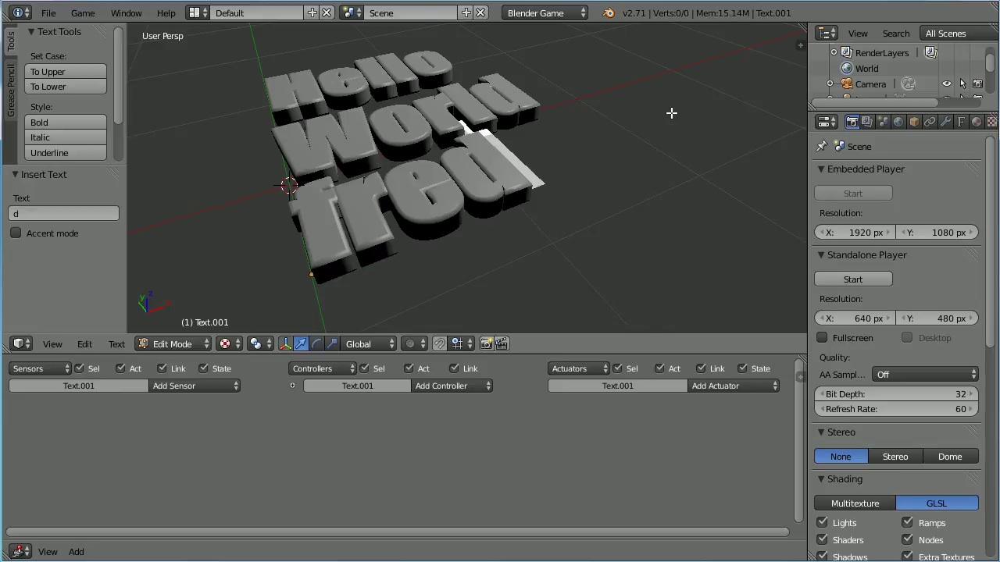
left_click(171, 345)
left_click(184, 326)
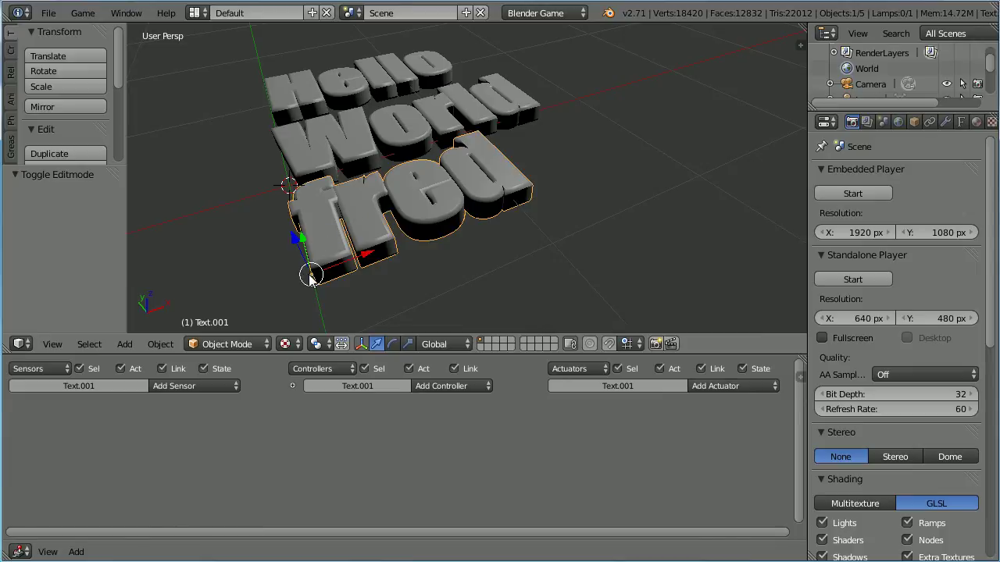
key("ctrl+s")
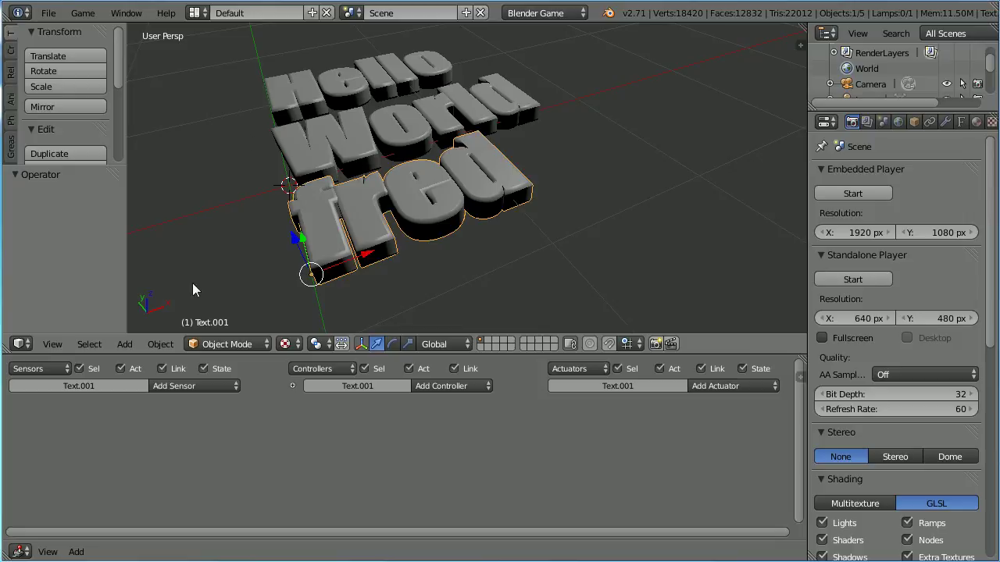
Add an Always sensor and an Assign Property actuator to the fred text, leaving its property empty.
left_click(202, 386)
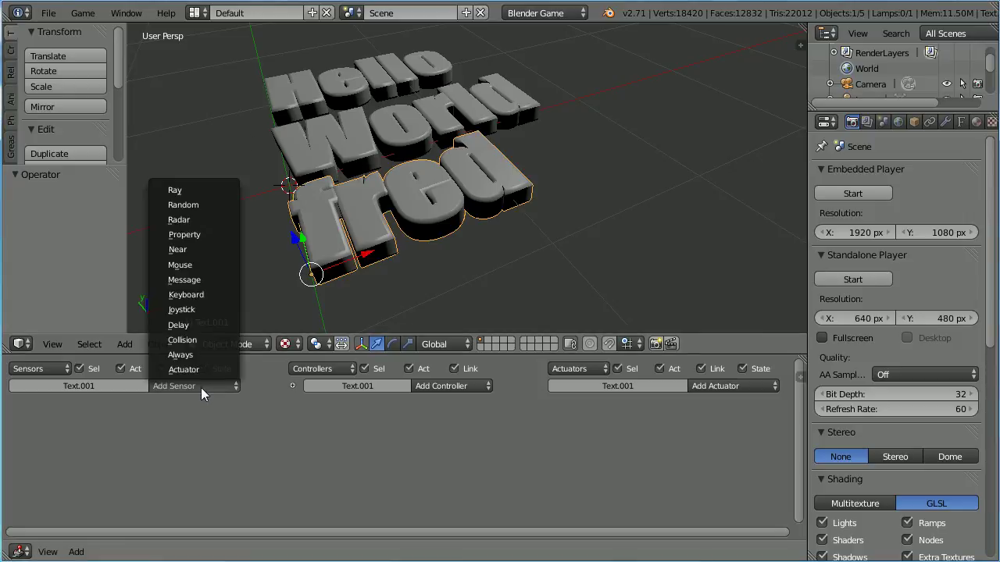
left_click(172, 355)
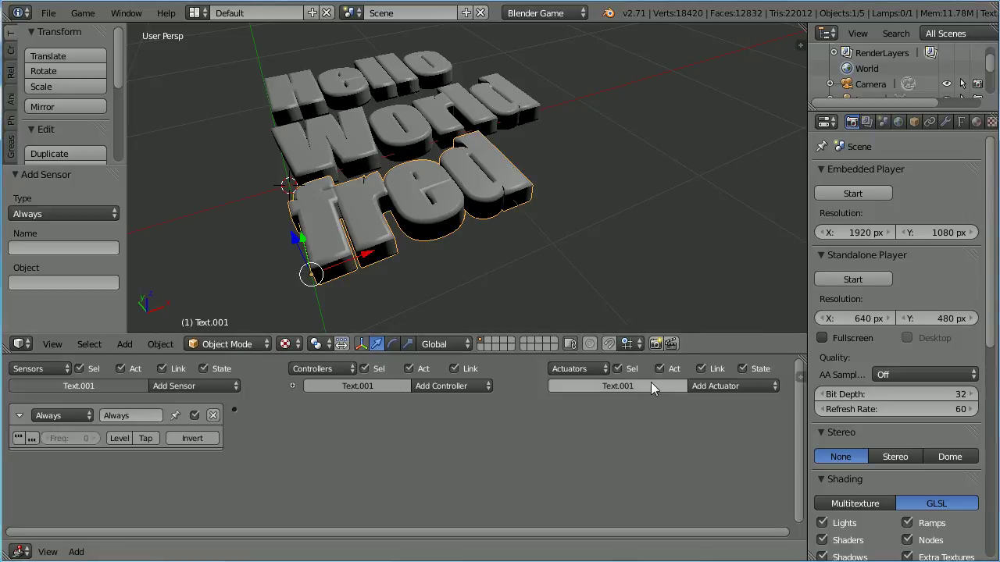
left_click(744, 386)
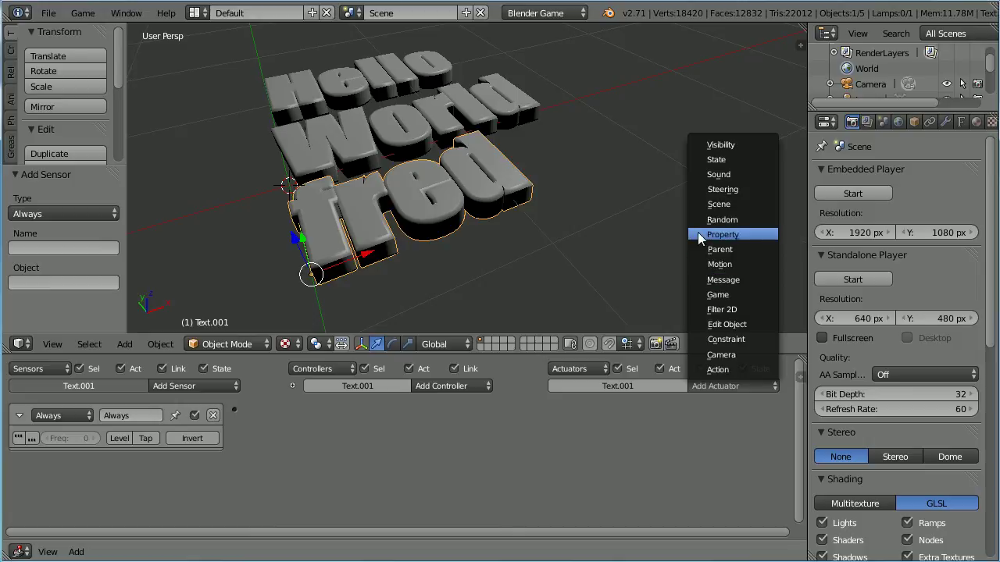
left_click(756, 233)
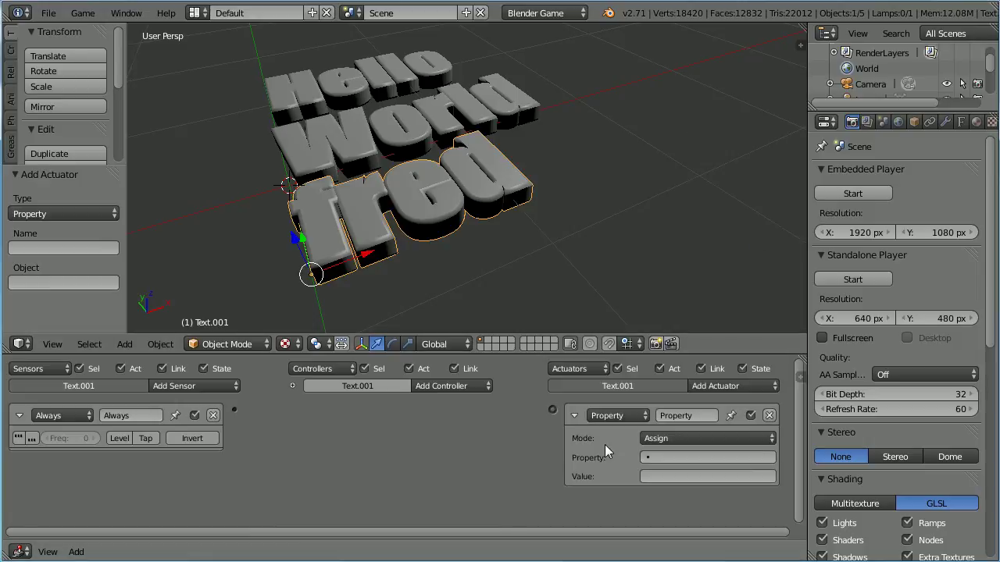
left_click(681, 461)
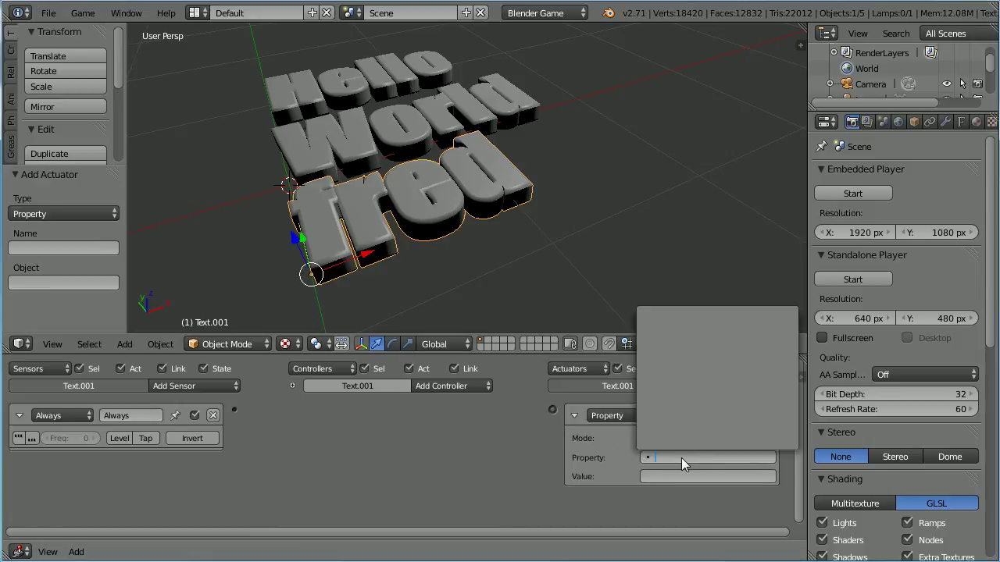
key("Escape")
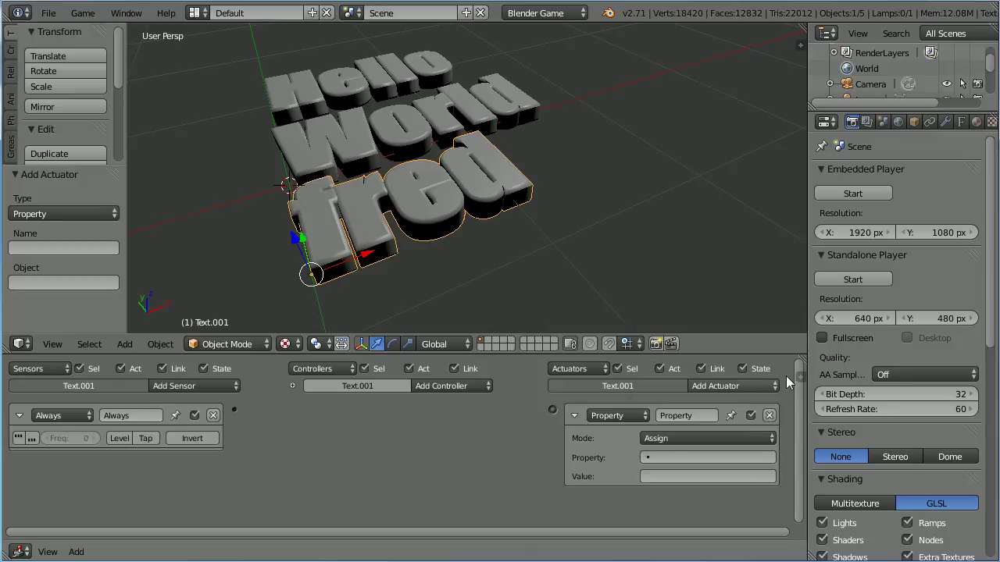
Add a Text string game property, point the Property actuator at Text, and link the Always sensor to it.
key("n")
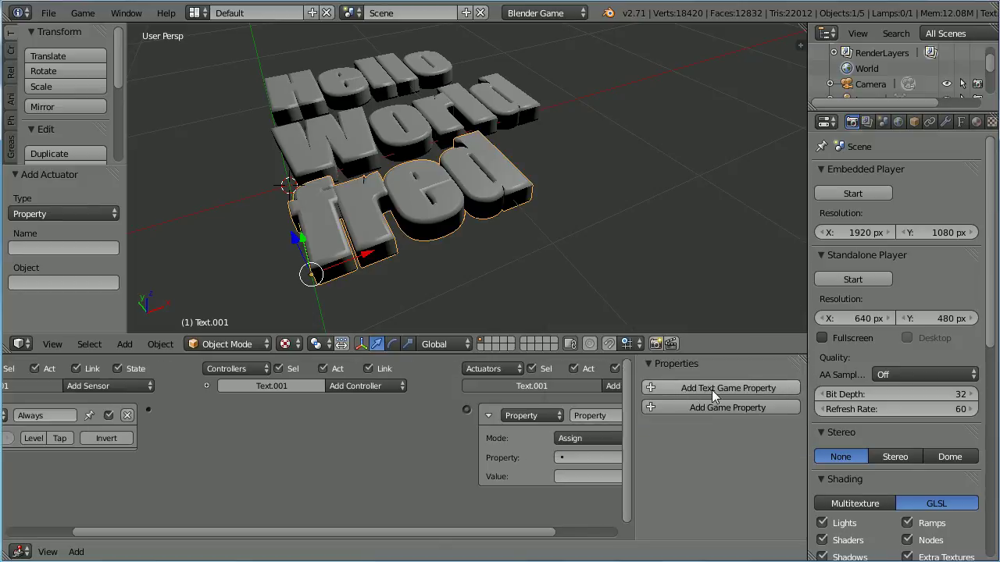
left_click(742, 389)
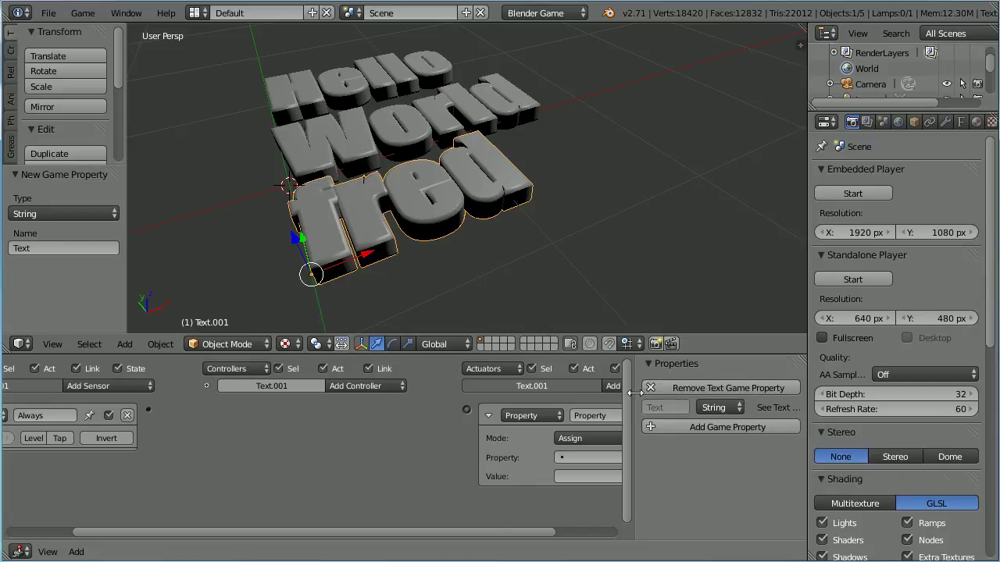
left_click_drag(634, 392, 801, 399)
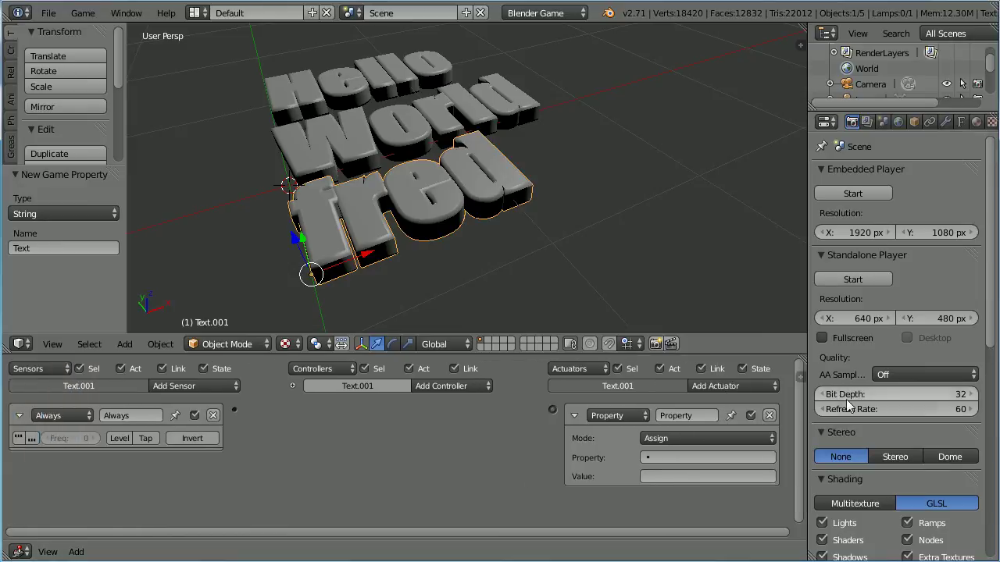
left_click(666, 457)
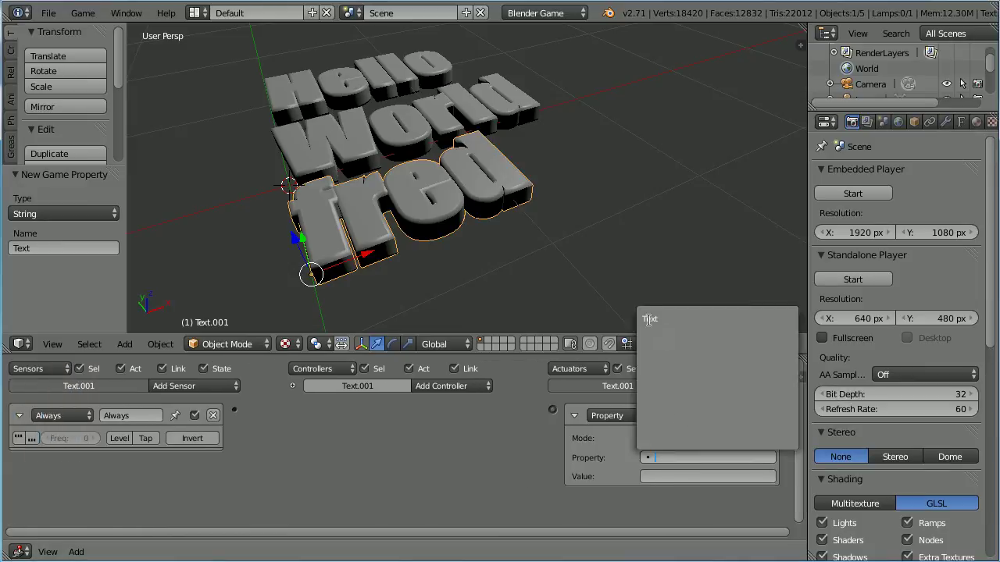
left_click(689, 316)
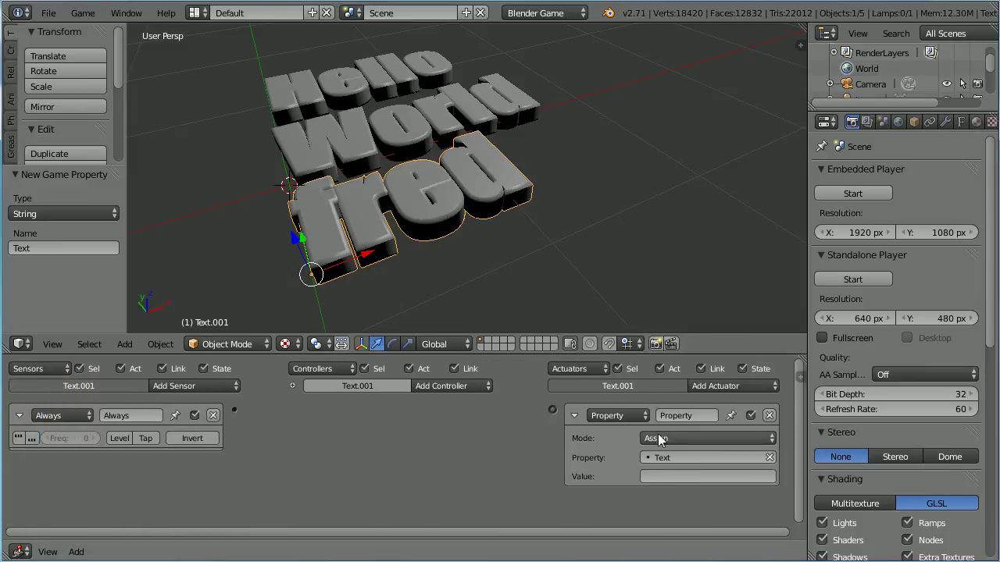
left_click(660, 478)
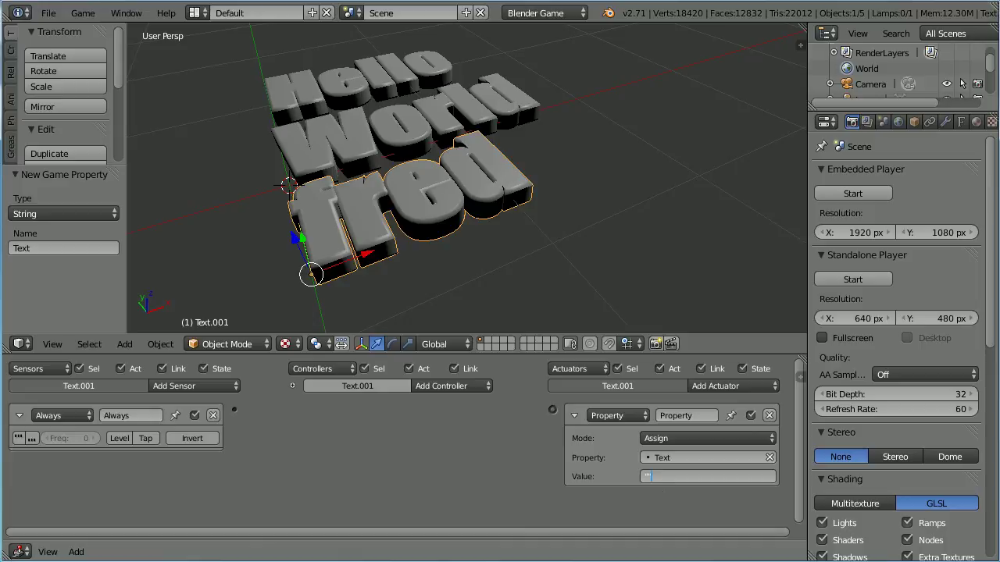
left_click_drag(235, 410, 555, 409)
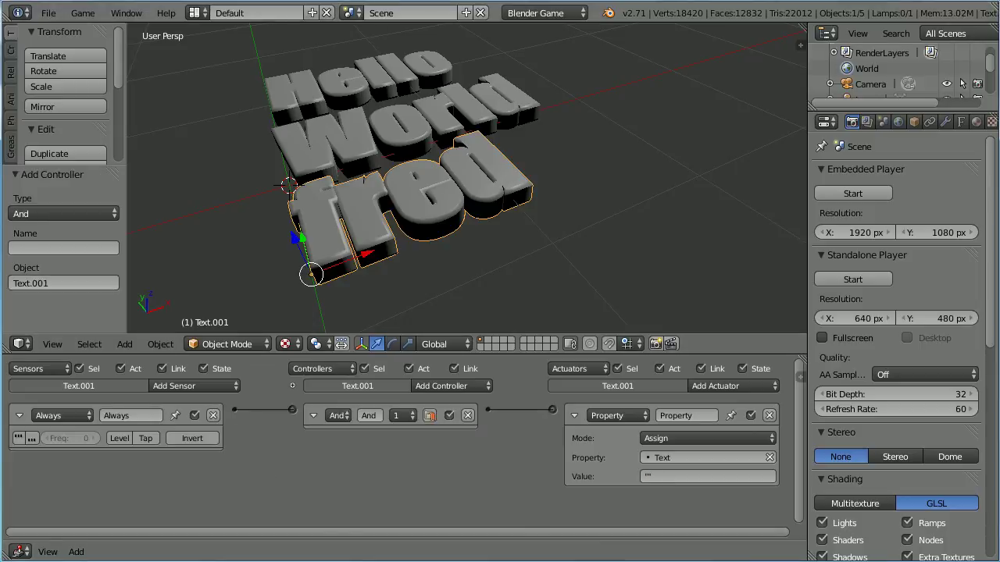
Add a Return-key Keyboard sensor and a second Property actuator to the fred text.
left_click(211, 385)
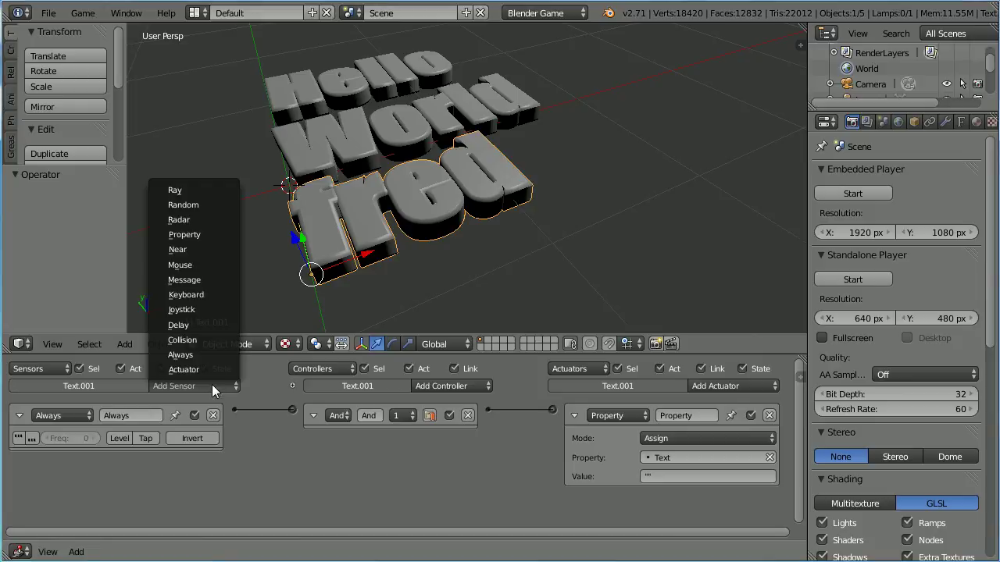
left_click(222, 294)
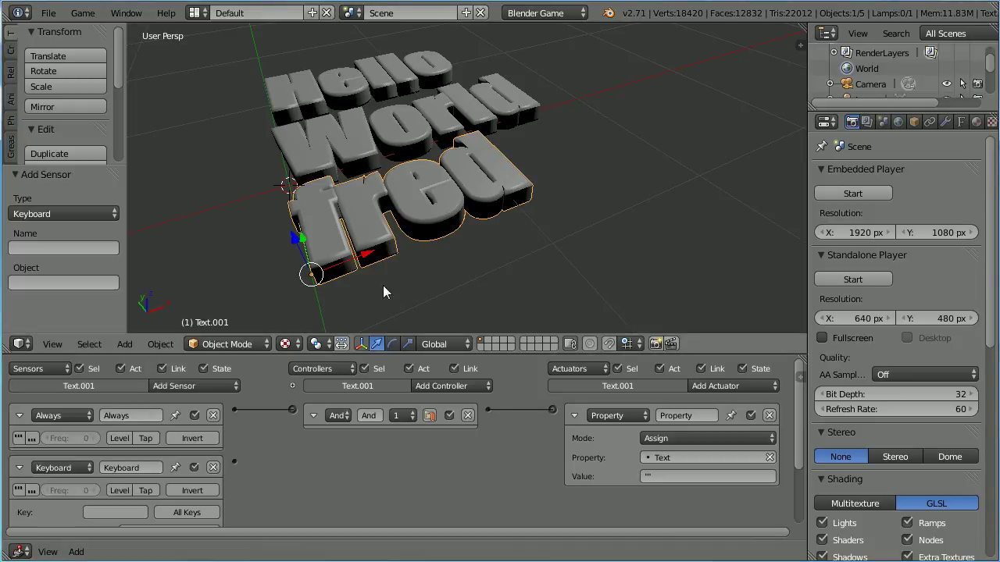
left_click(750, 387)
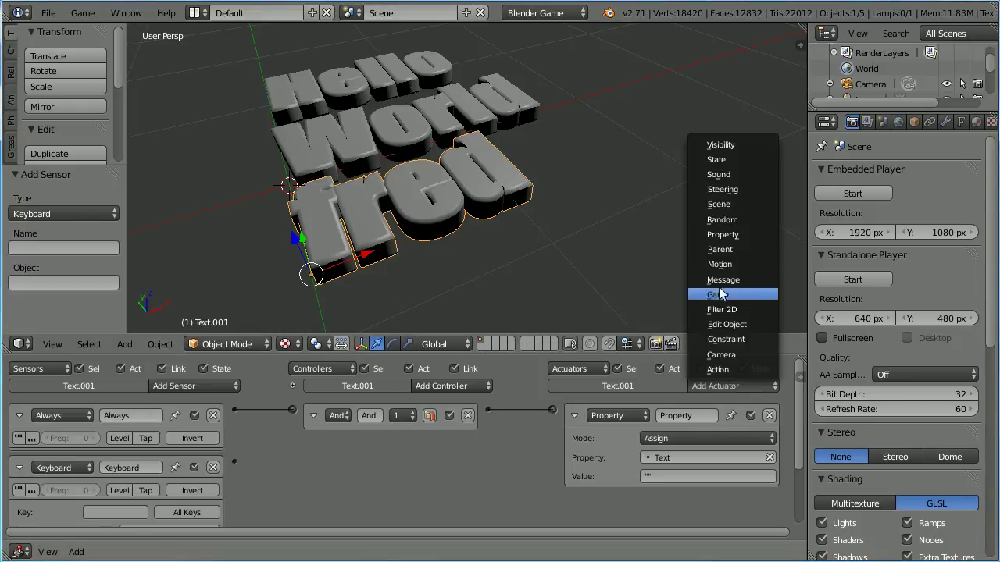
left_click(756, 237)
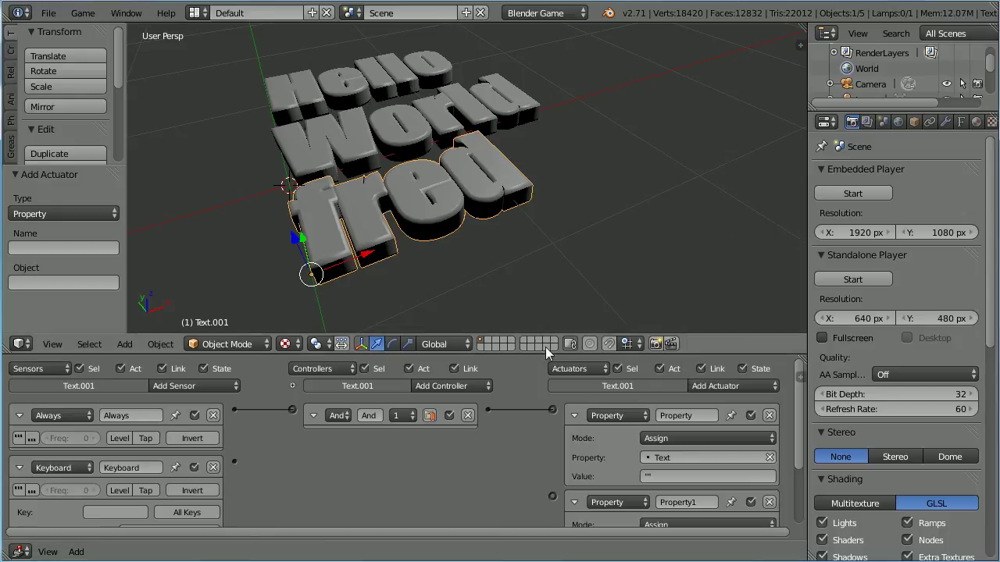
left_click(136, 513)
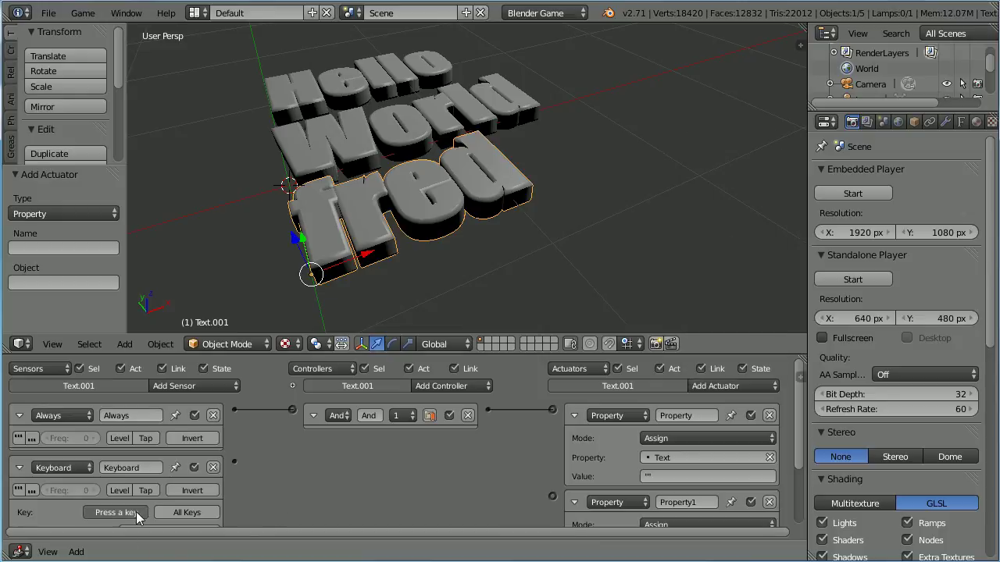
key("Return")
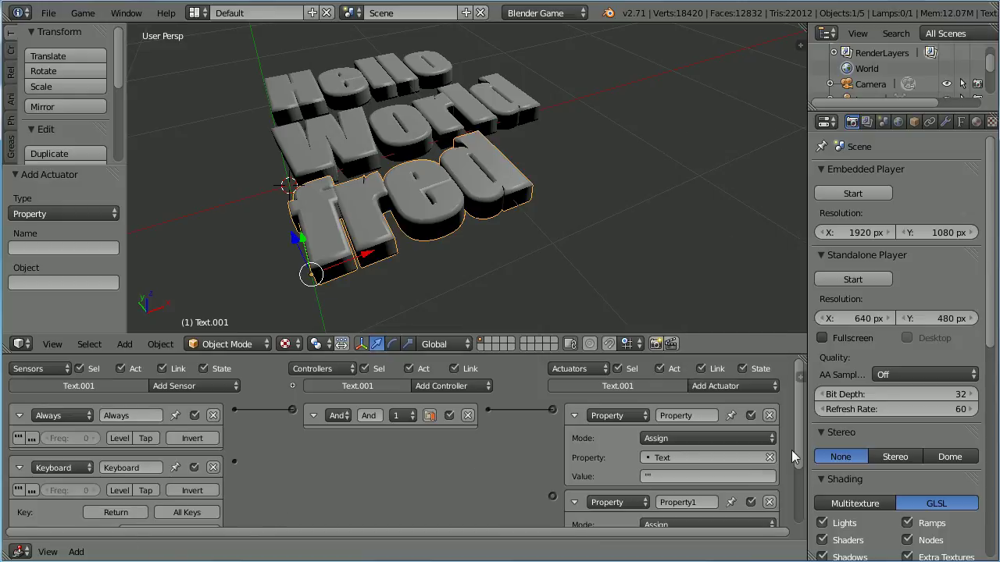
left_click_drag(800, 444, 799, 496)
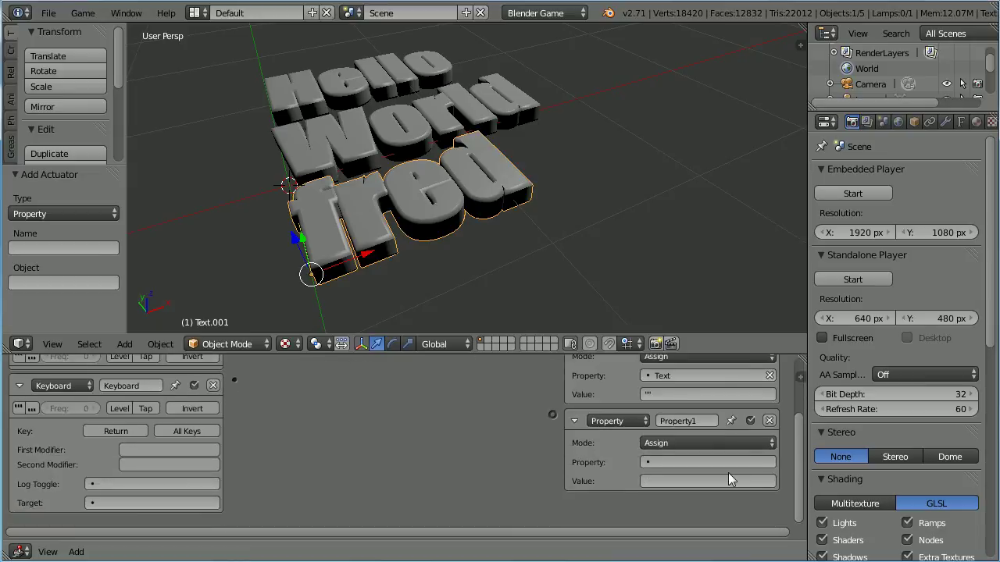
Set the new actuator to assign "News" to Text and link the Keyboard sensor to it.
left_click(662, 462)
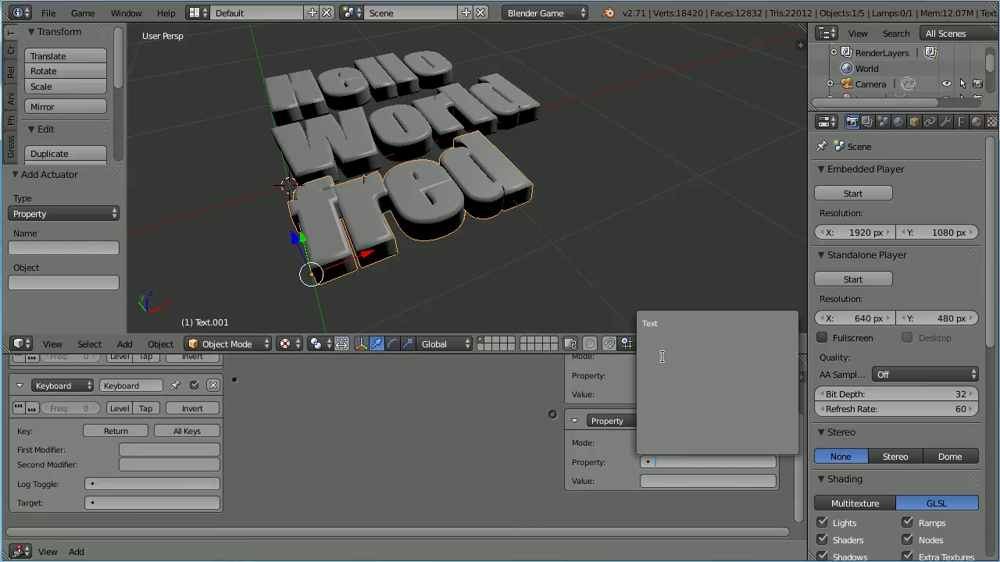
left_click(656, 326)
left_click(662, 483)
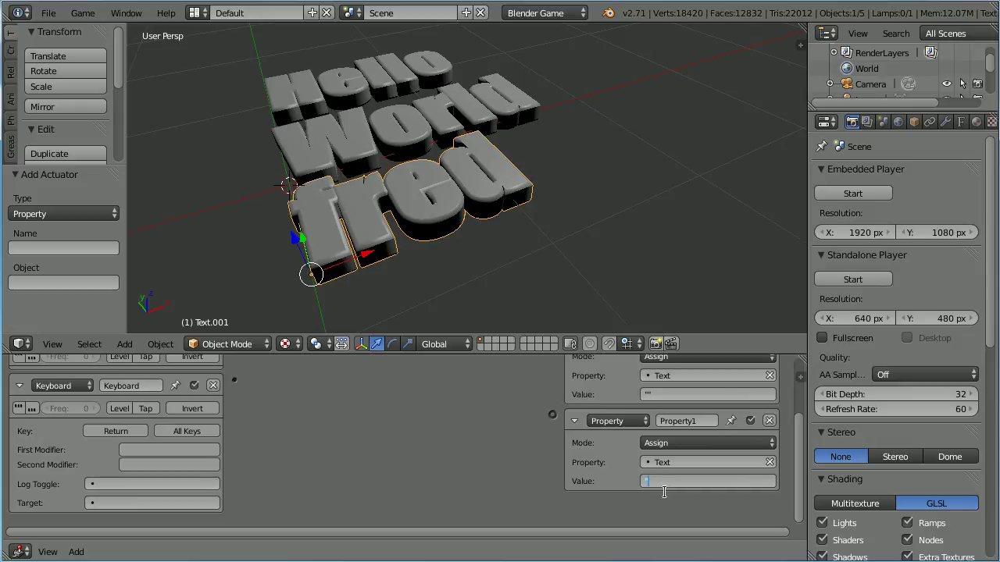
type("\"News")
key("Return")
left_click_drag(234, 380, 551, 415)
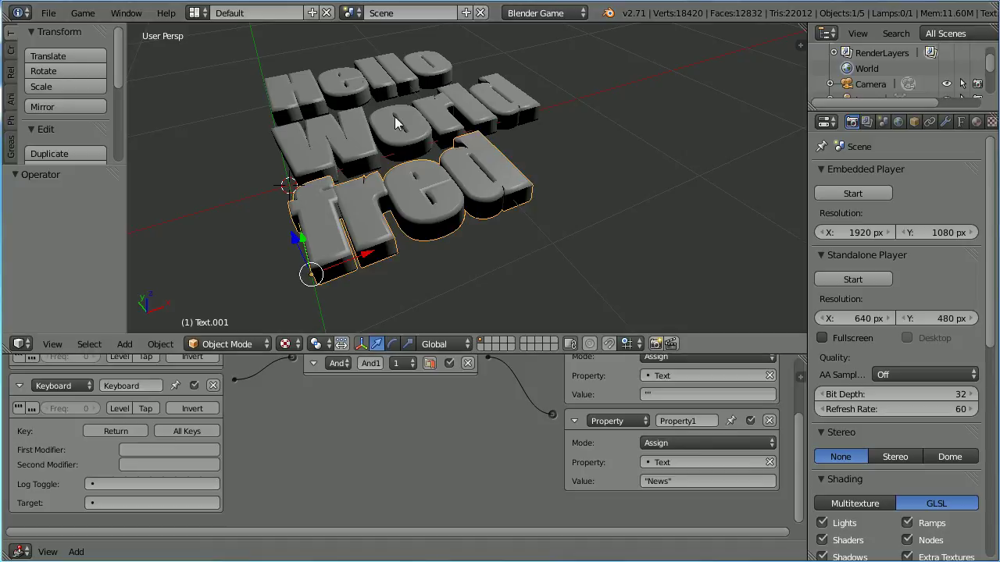
Give Hello a Return-key Keyboard sensor linked to a Visibility actuator with Visible off.
right_click(385, 86)
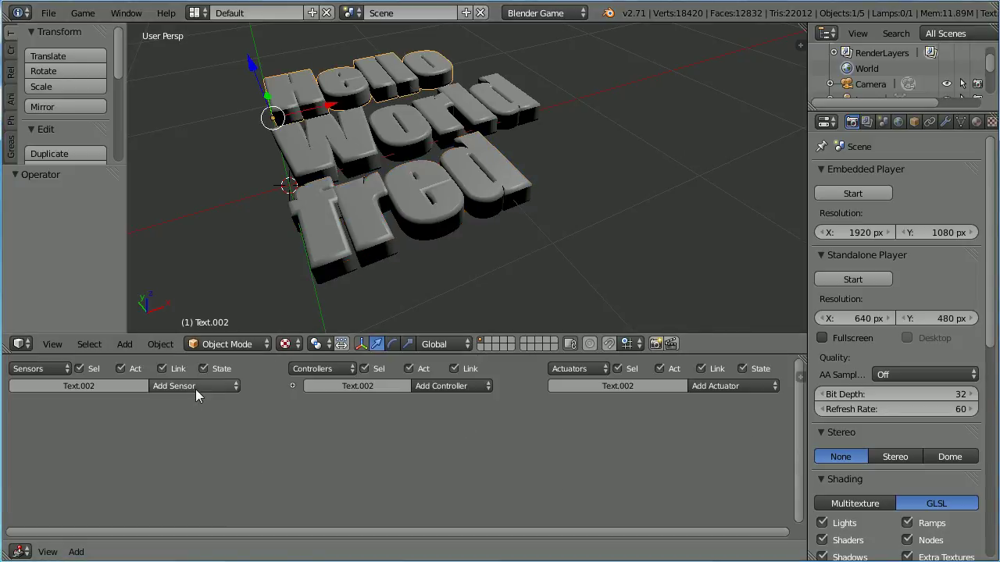
left_click(194, 388)
left_click(213, 295)
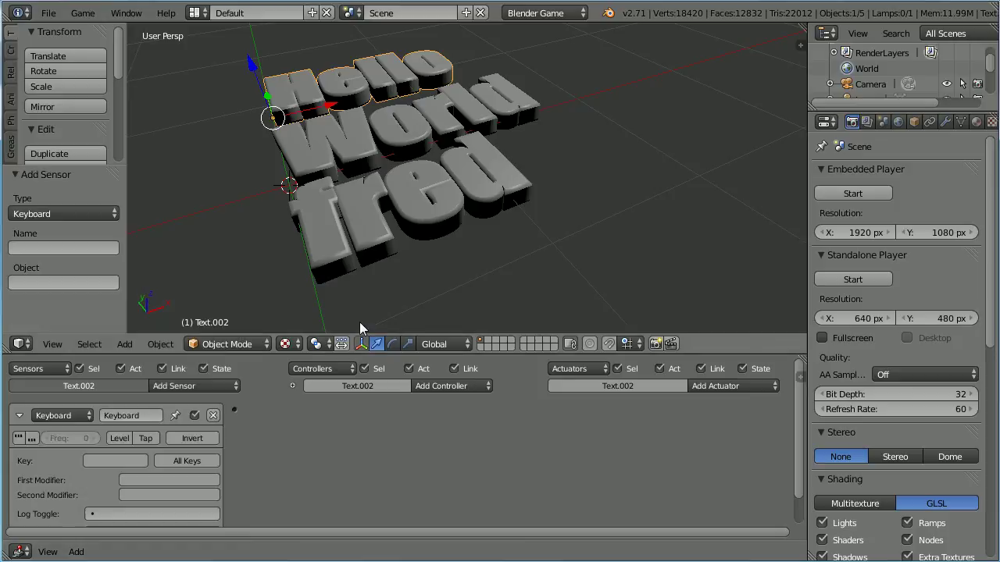
left_click(722, 386)
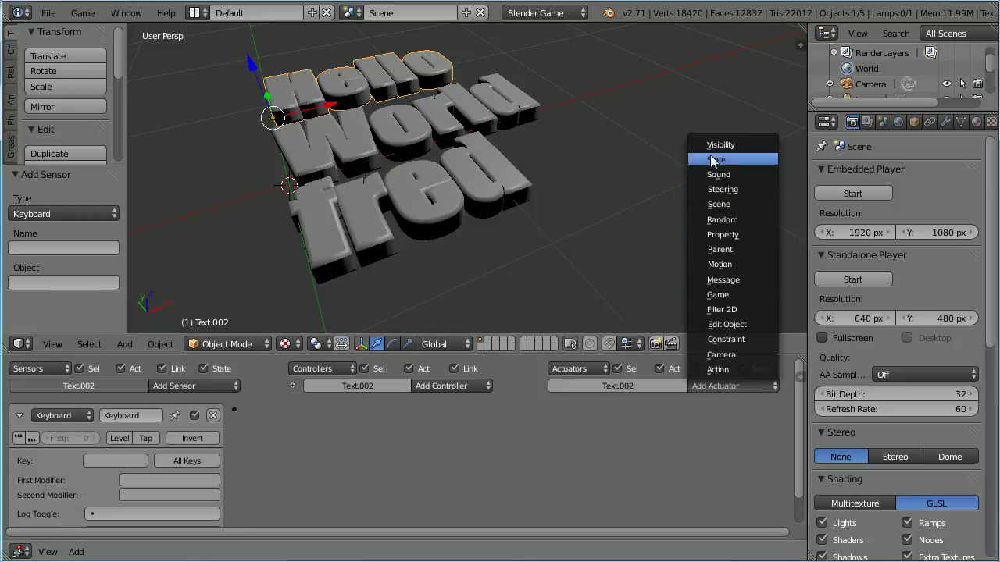
left_click(765, 145)
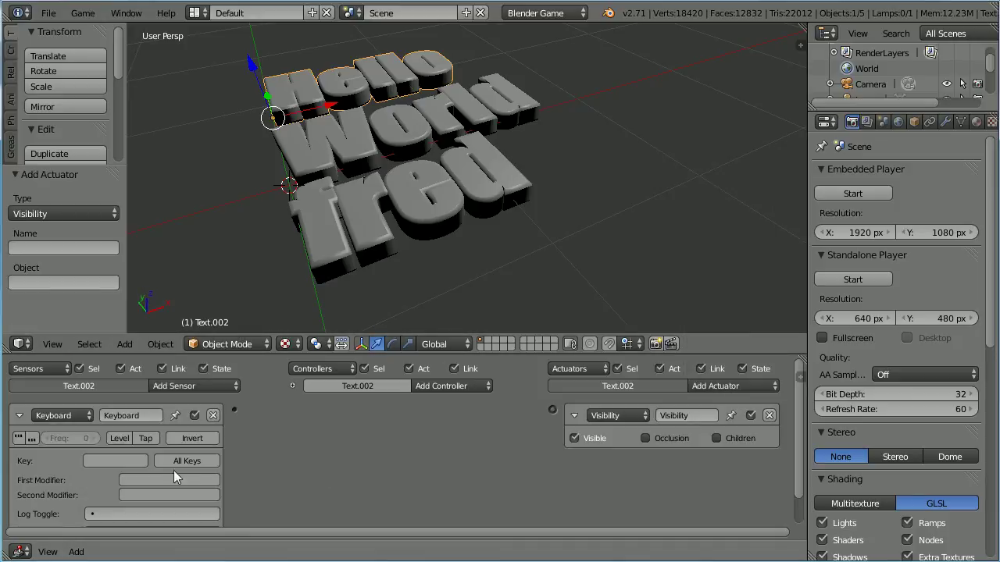
left_click(124, 460)
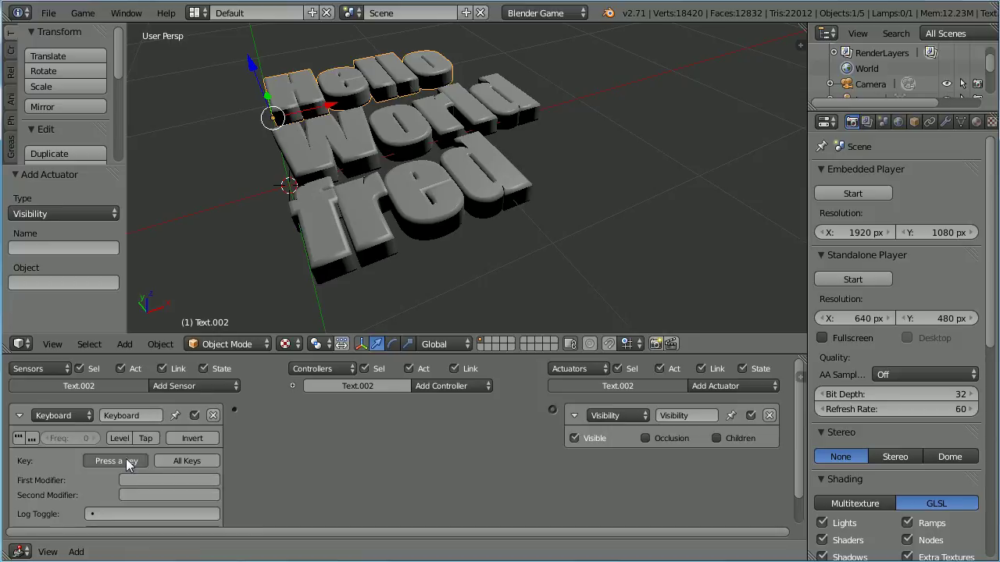
key("Return")
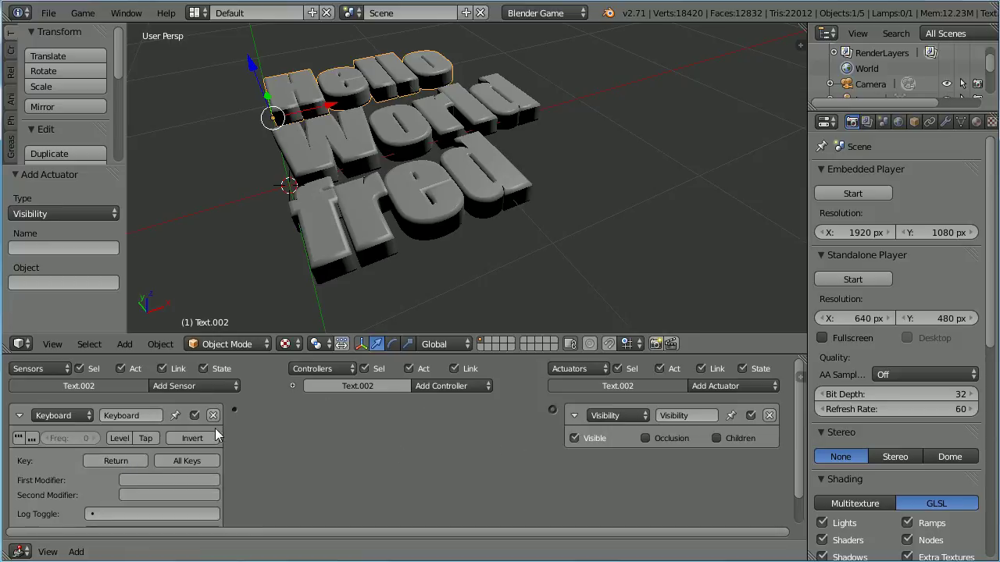
left_click_drag(234, 410, 553, 409)
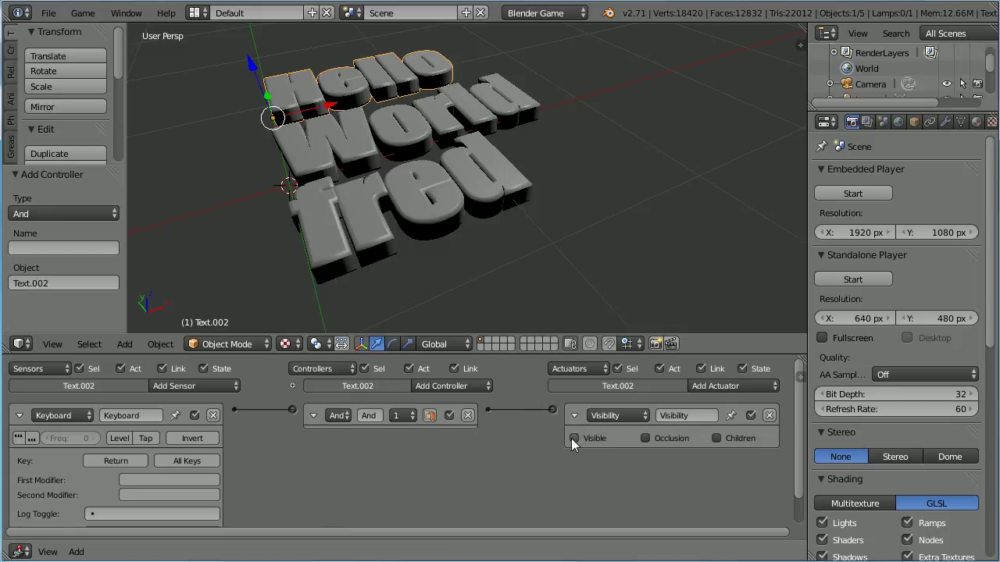
left_click(574, 438)
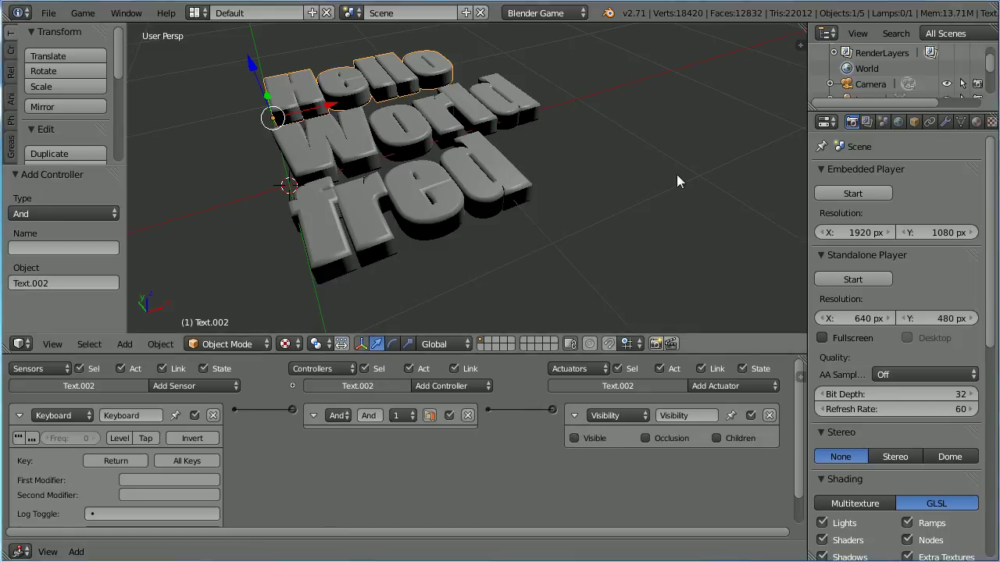
left_click(854, 194)
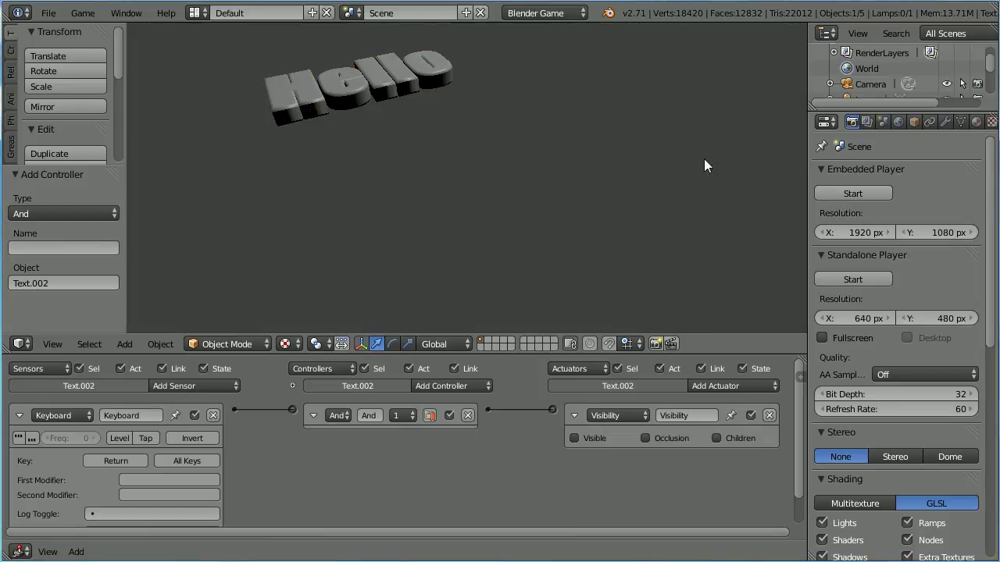
key("Return")
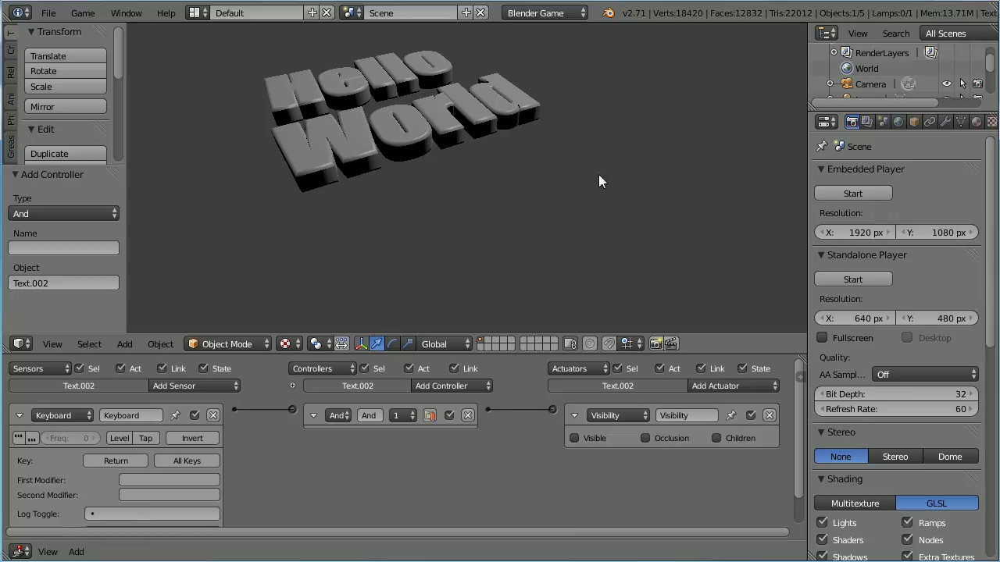
key("Return")
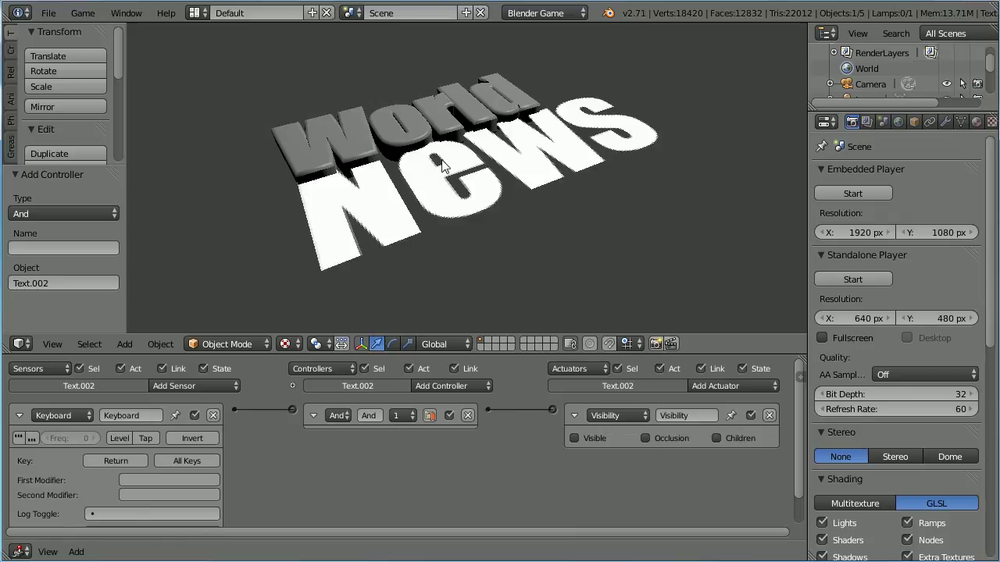
key("Escape")
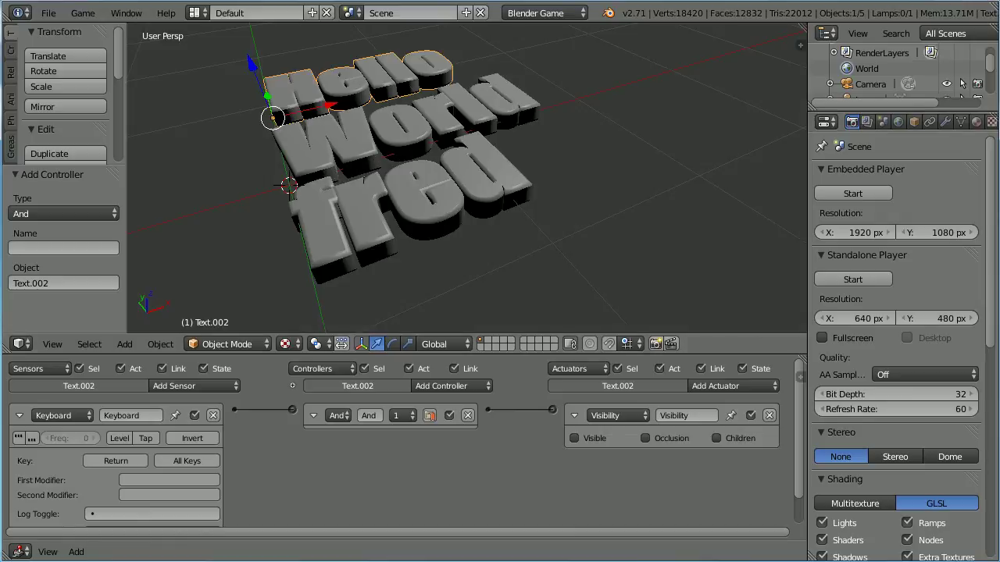